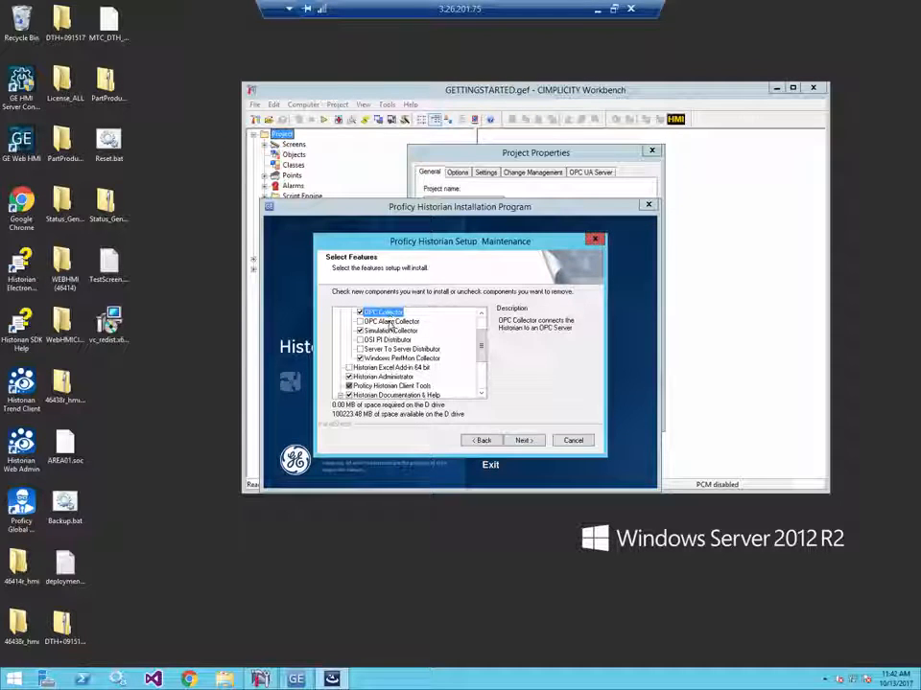
- Check the Proficy Historian Client Tools feature, cancel the Historian setup, and close the installation program
left_click(422, 385)
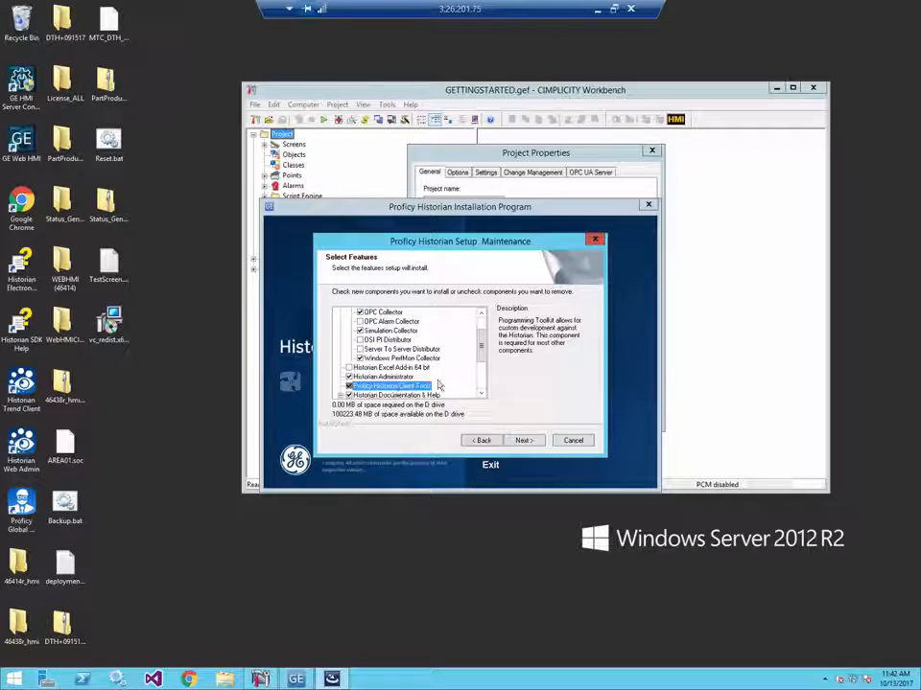
left_click(571, 442)
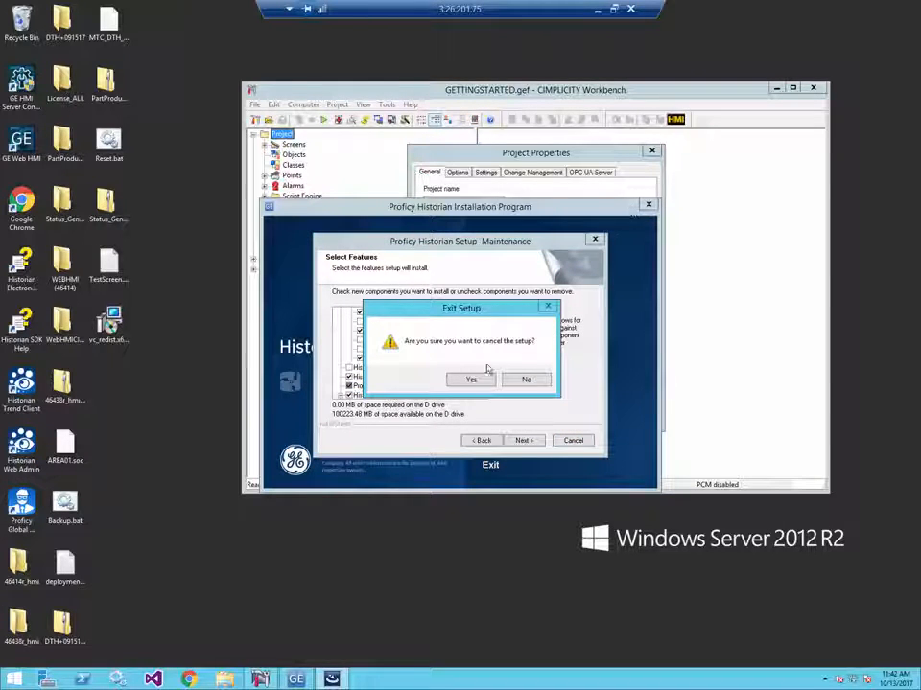
left_click(476, 379)
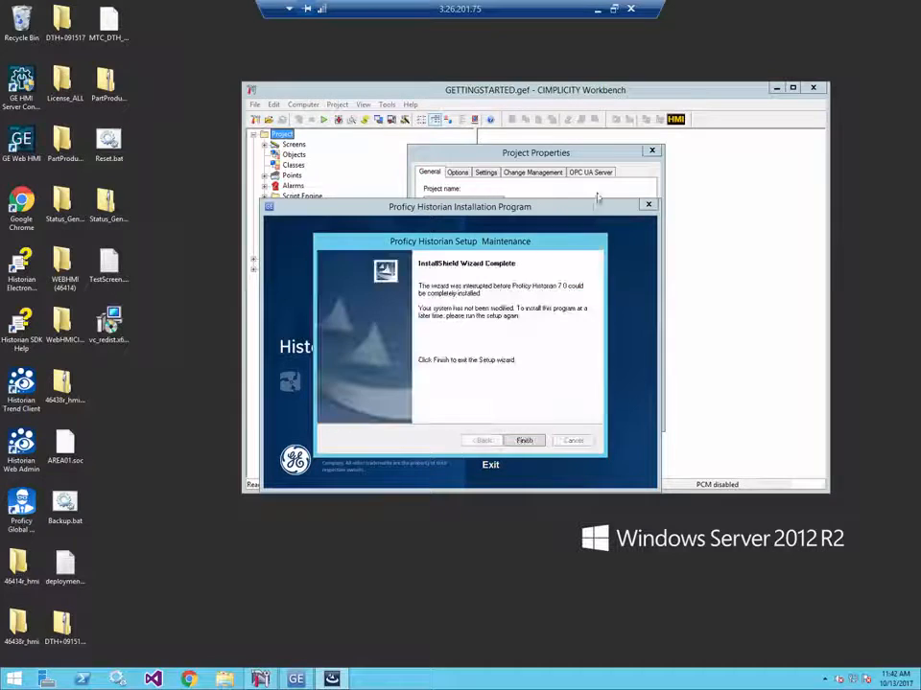
left_click(523, 442)
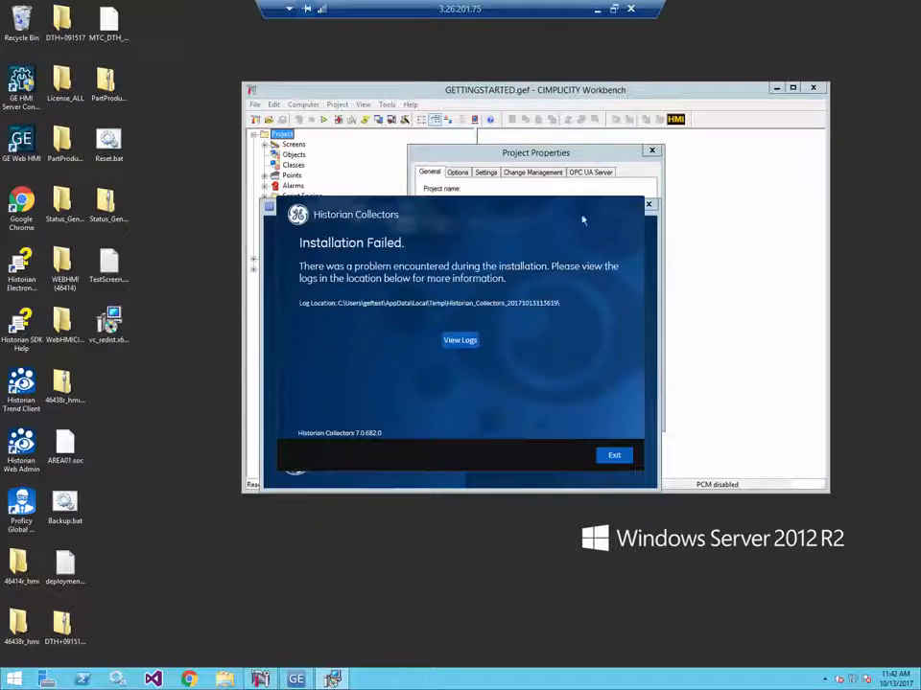
left_click(619, 455)
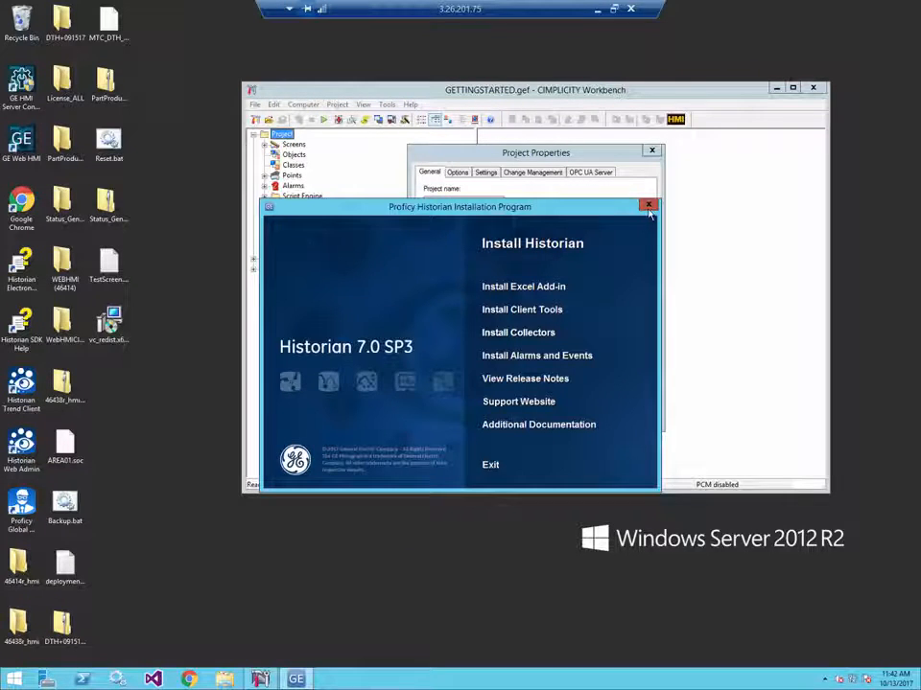
left_click(648, 205)
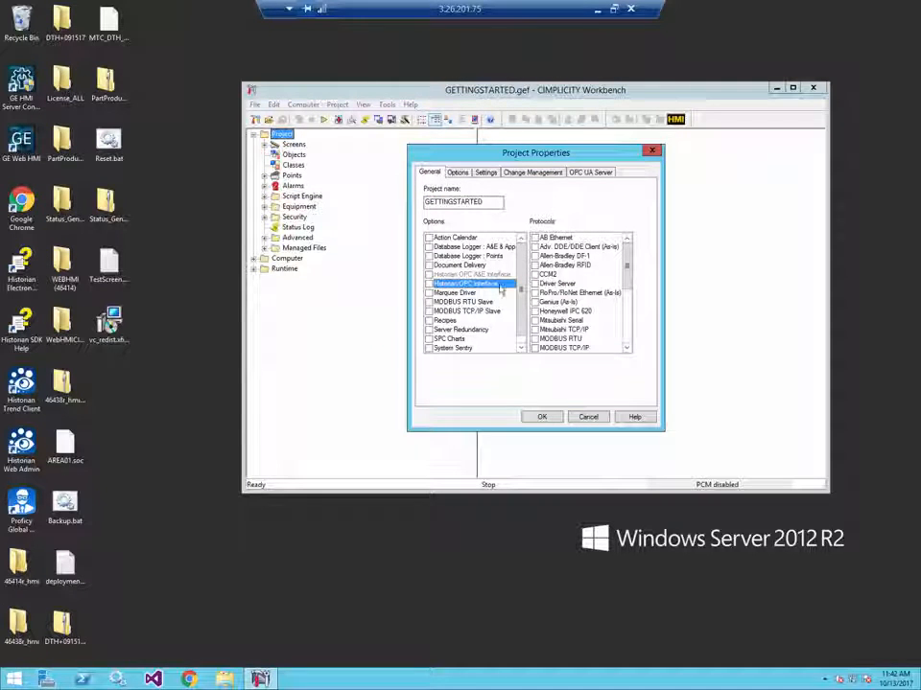
- Enable the project's Historian OPC Interface option and enter server LOCALHOST, username geftest and the Historian password for the data connection
left_click(428, 285)
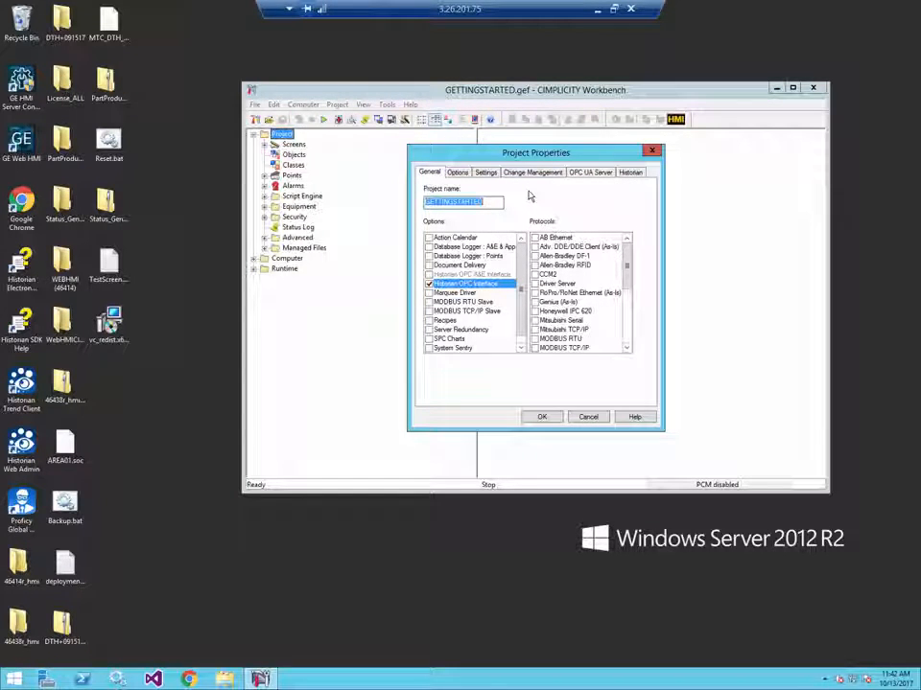
left_click(630, 173)
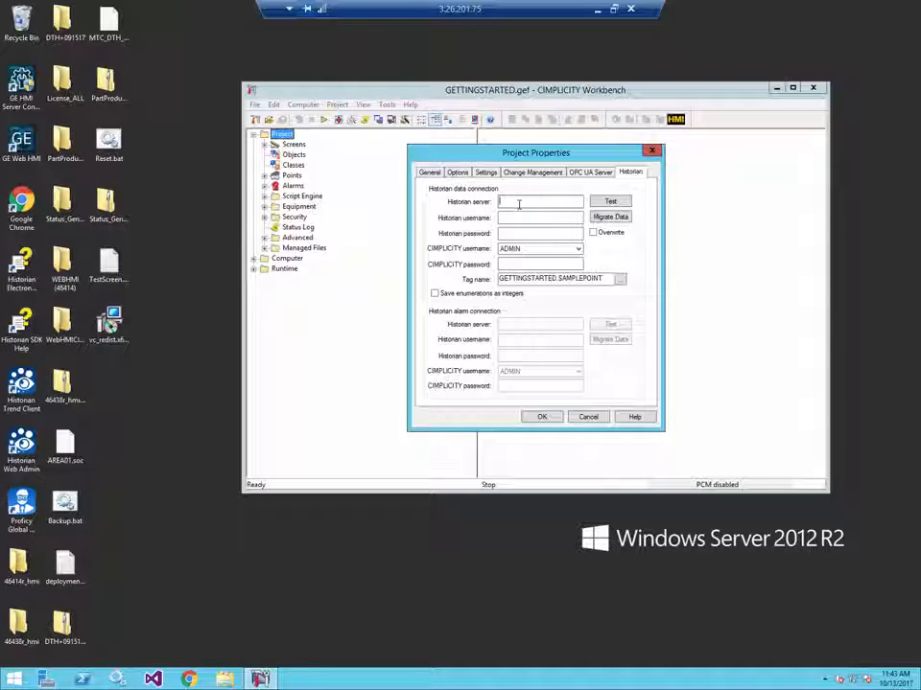
type("LOCAL")
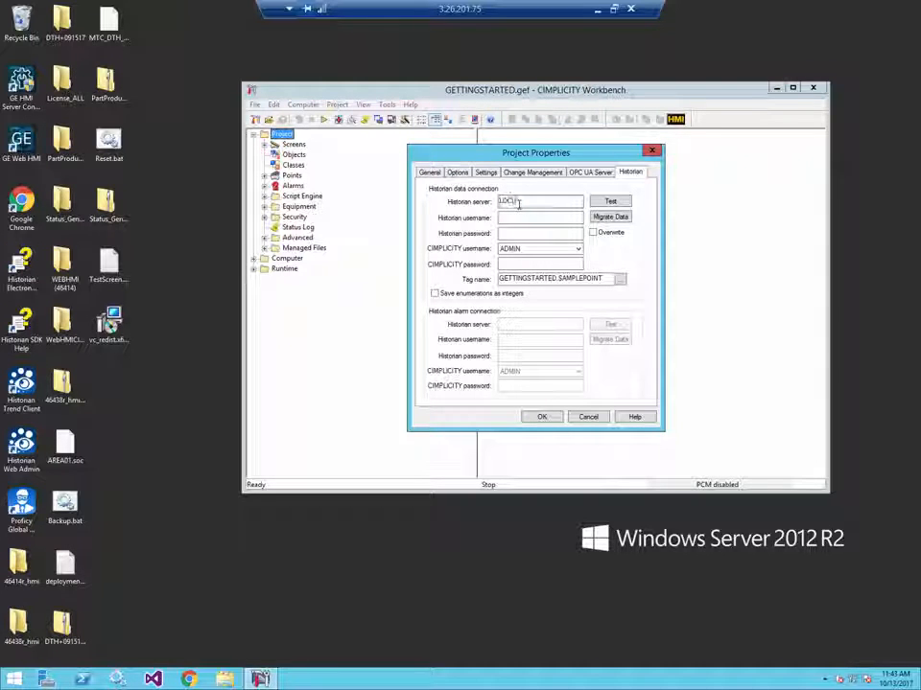
type("HOST")
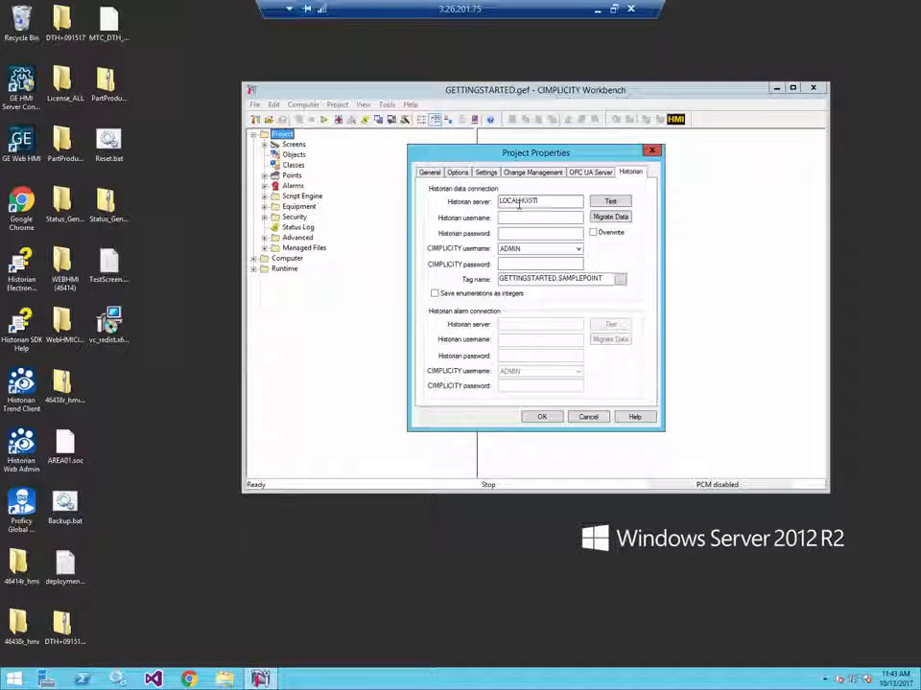
type("gef")
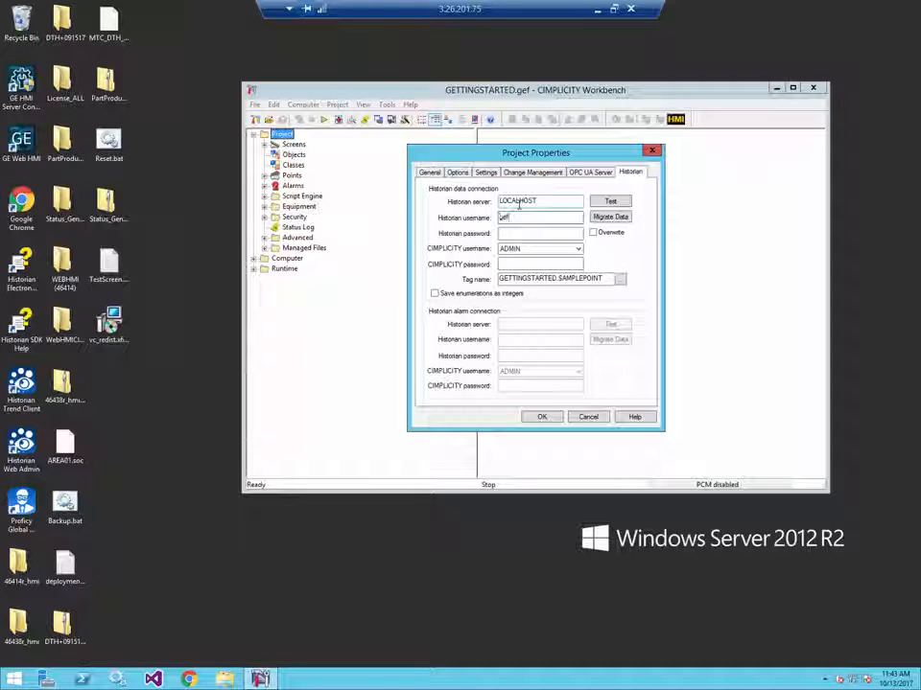
type("m")
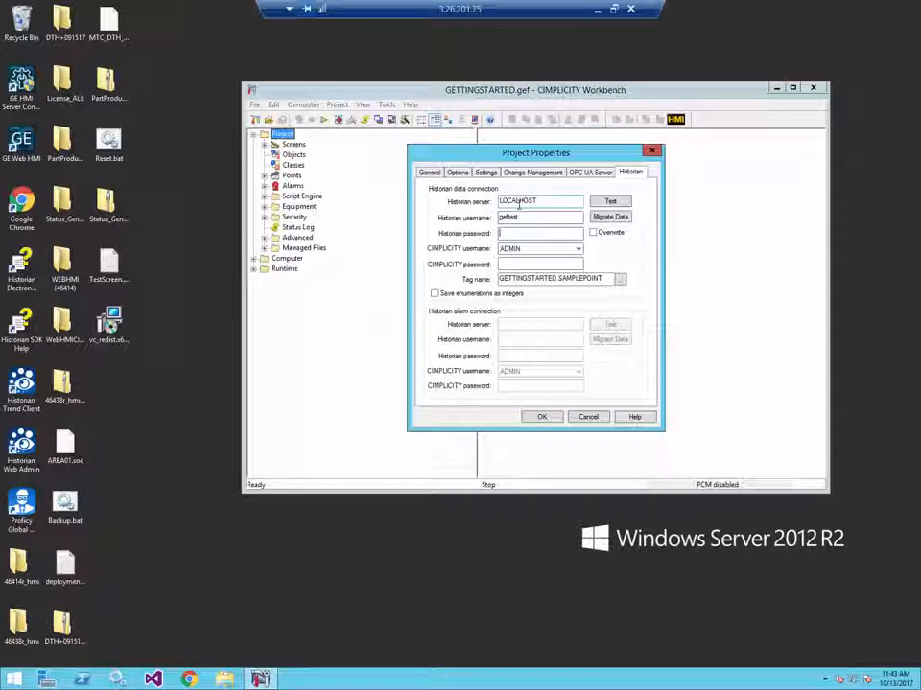
type("ge")
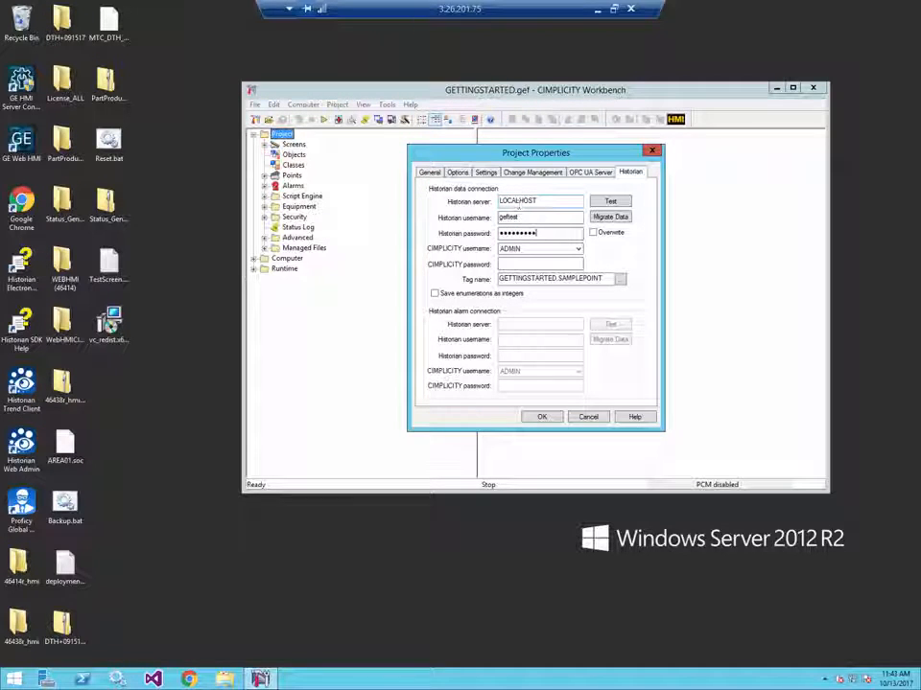
- Enter the CIMPLICITY password for ADMIN in the Historian data connection and try to save the project properties
left_click(549, 264)
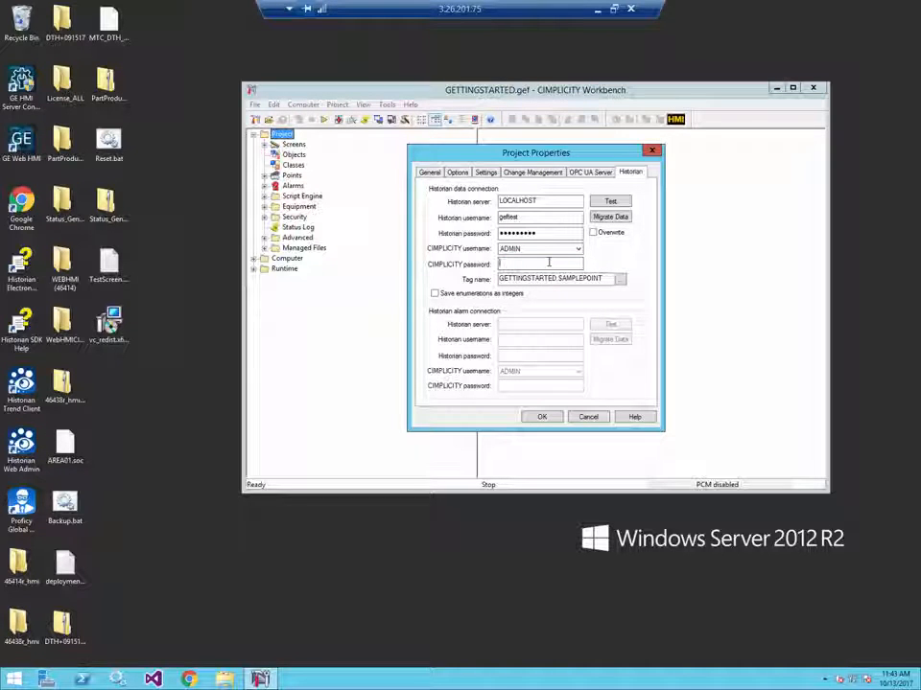
type("••••")
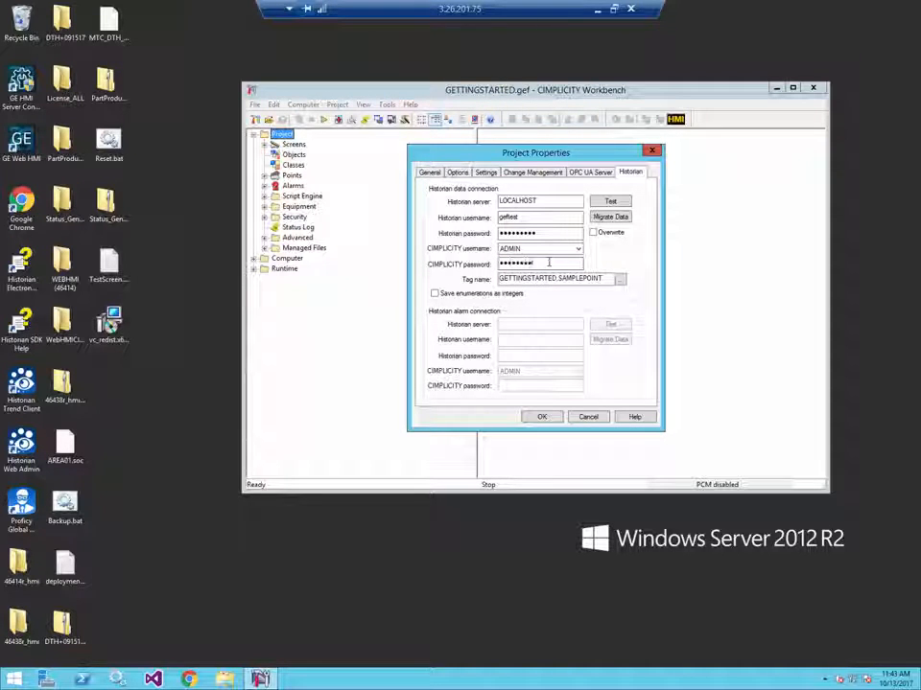
type("•")
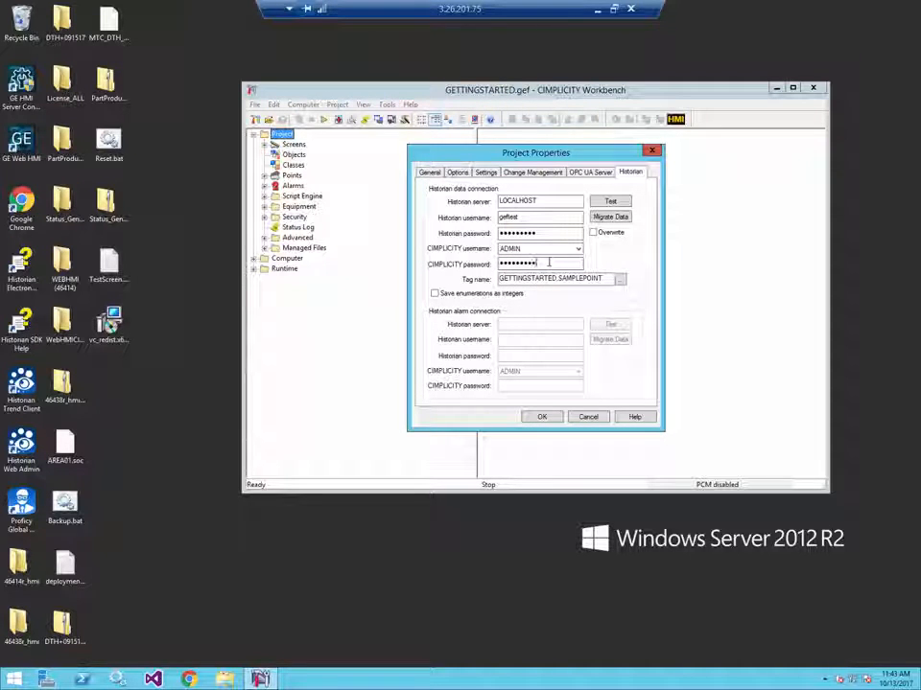
left_click(543, 418)
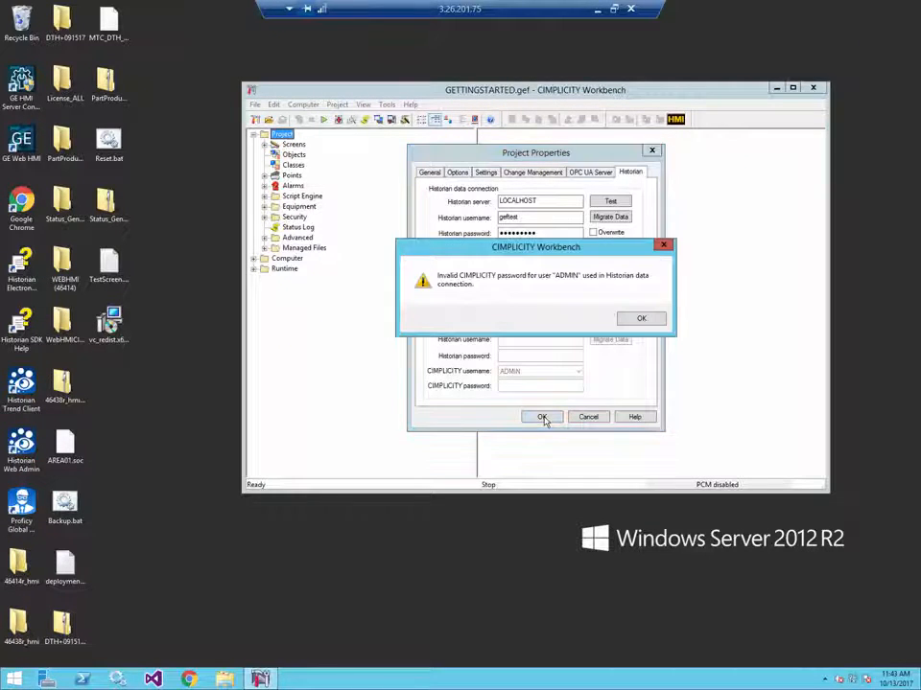
left_click(644, 319)
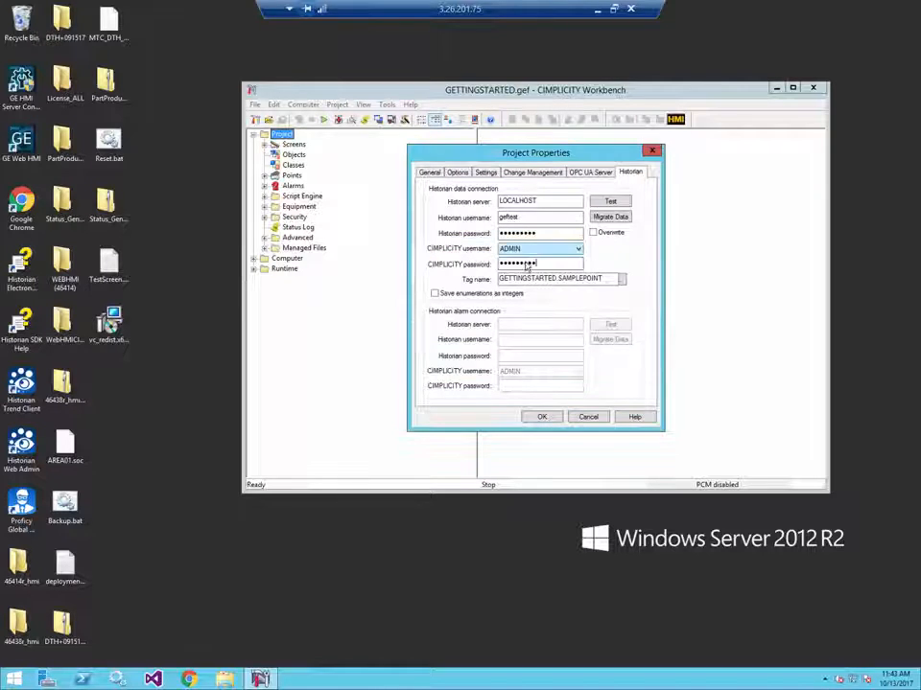
- Re-enter the CIMPLICITY password for ADMIN and save the project properties after testing the Historian data connection
type("***")
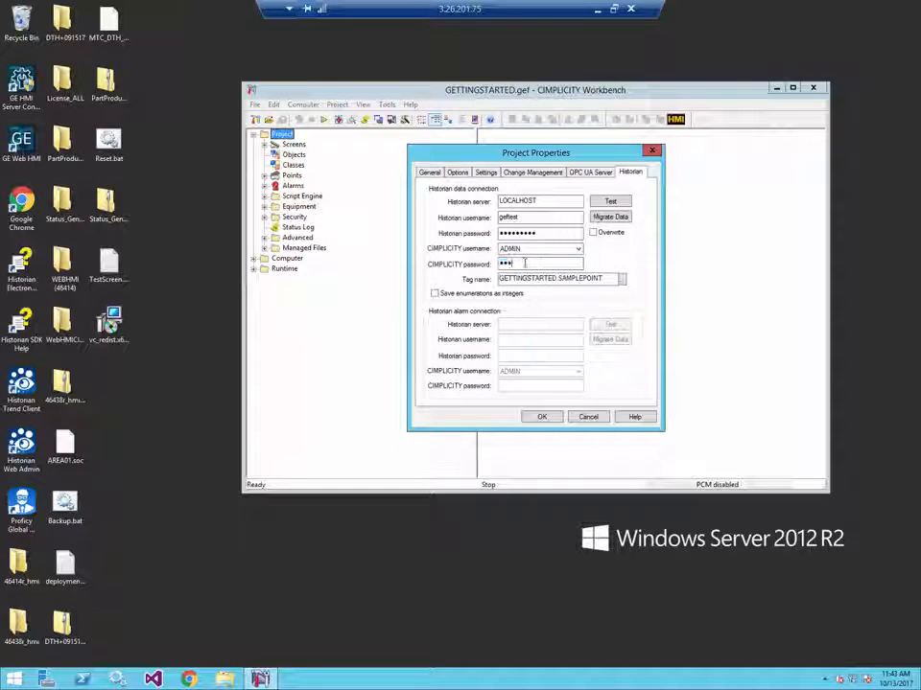
type("**")
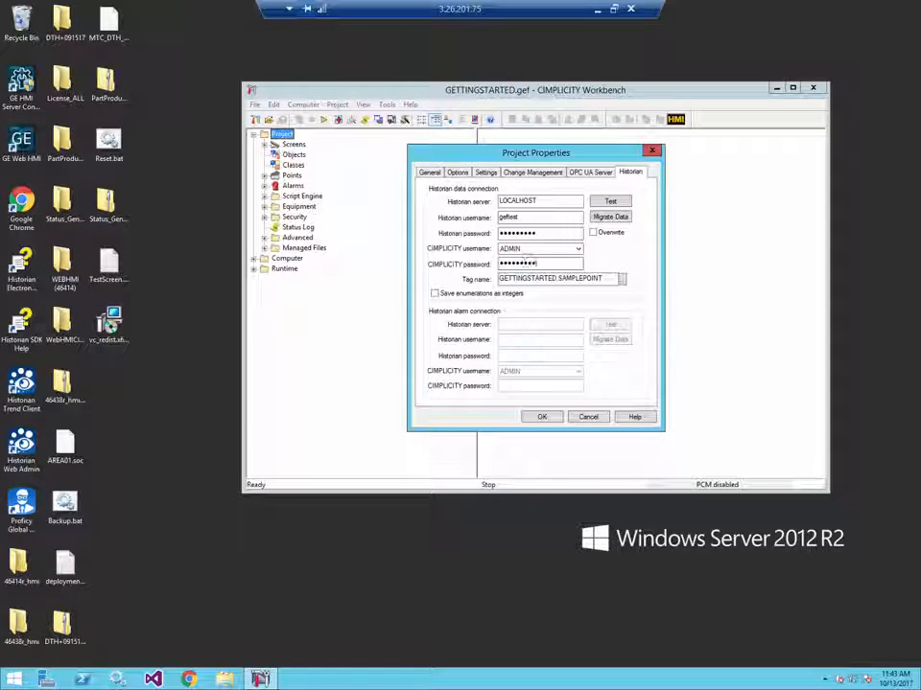
left_click(610, 202)
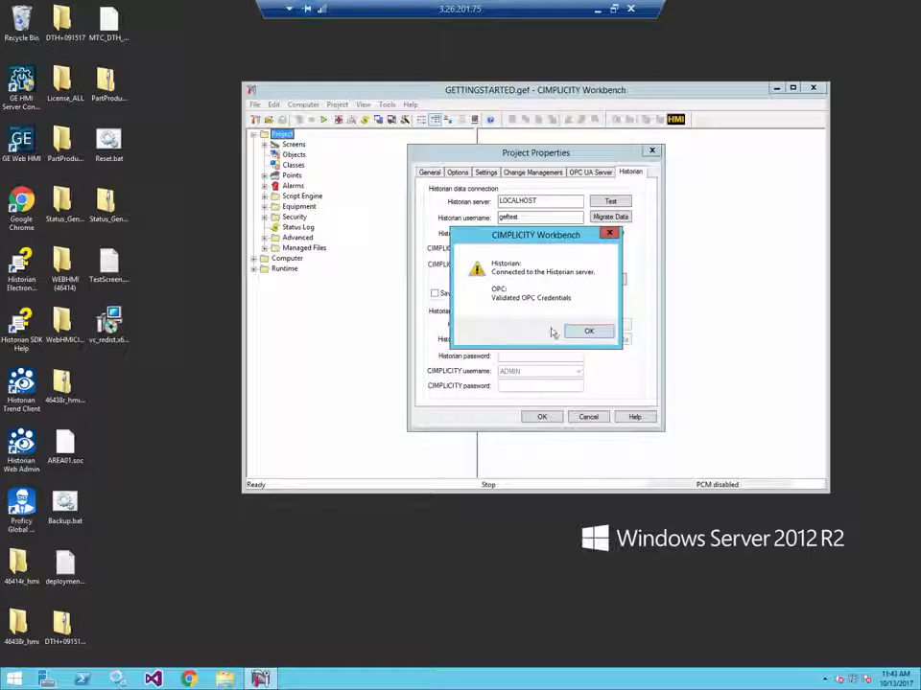
left_click(580, 332)
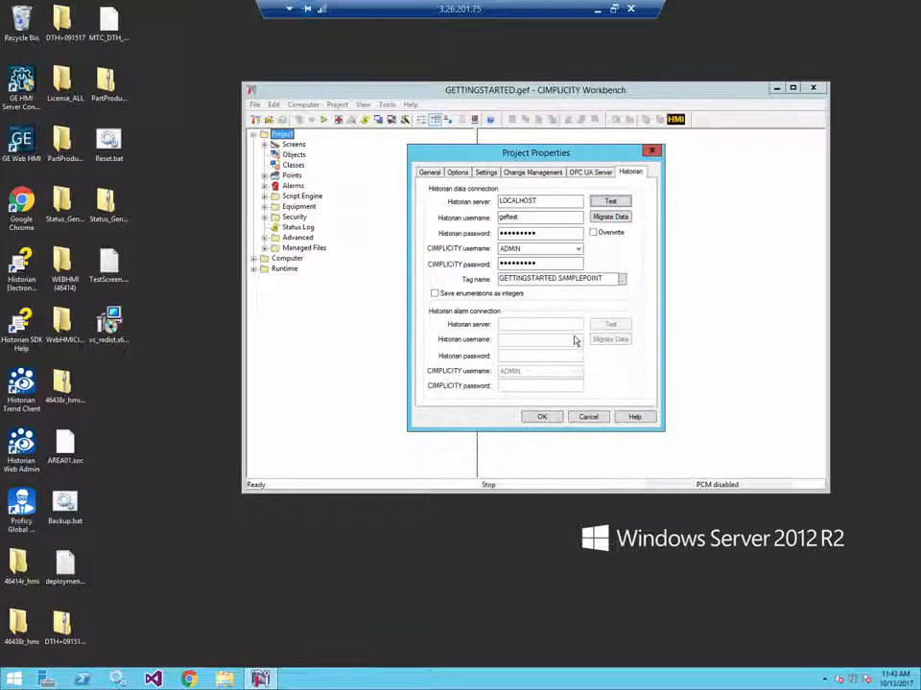
left_click(542, 418)
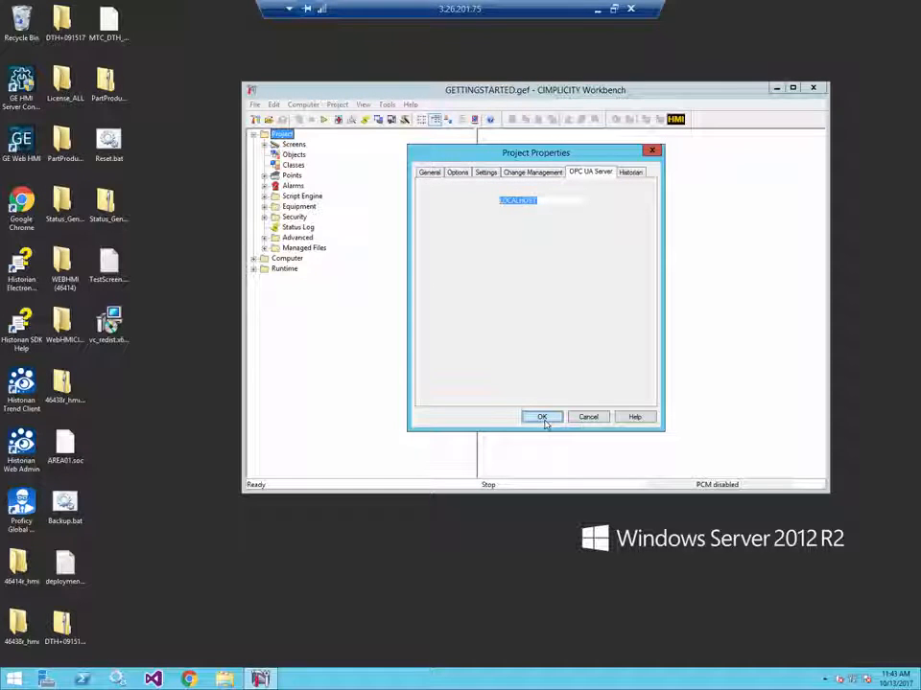
left_click(542, 417)
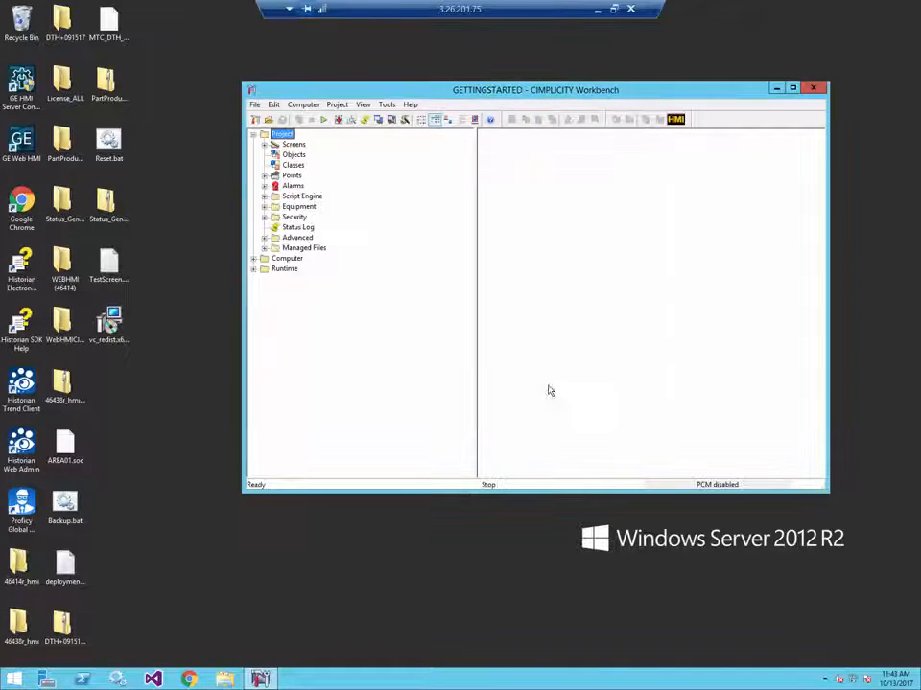
- Add a virtual analog data item named Flow to the TPump class
left_click(293, 166)
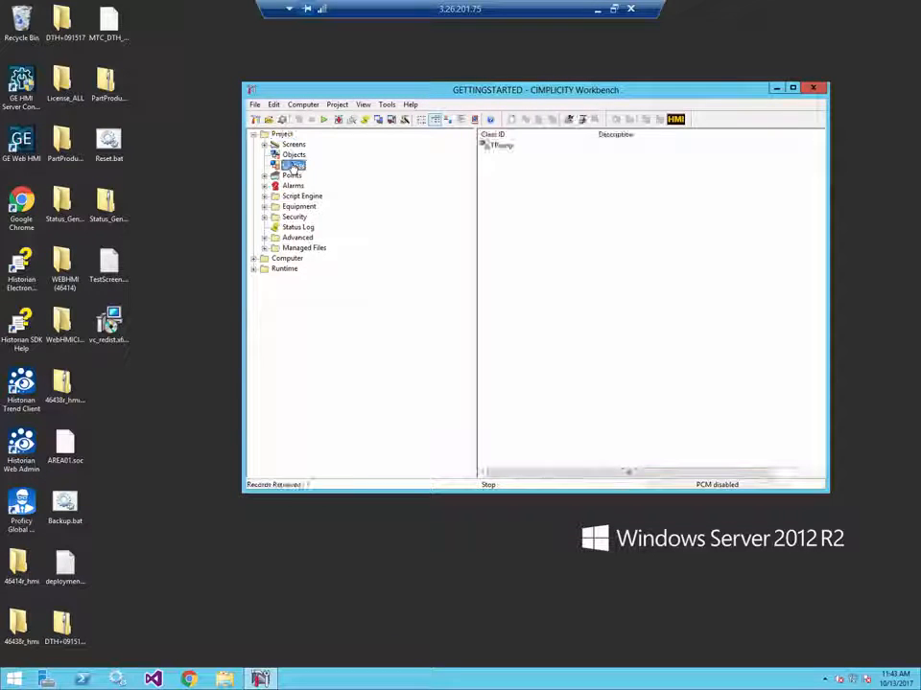
double_click(512, 151)
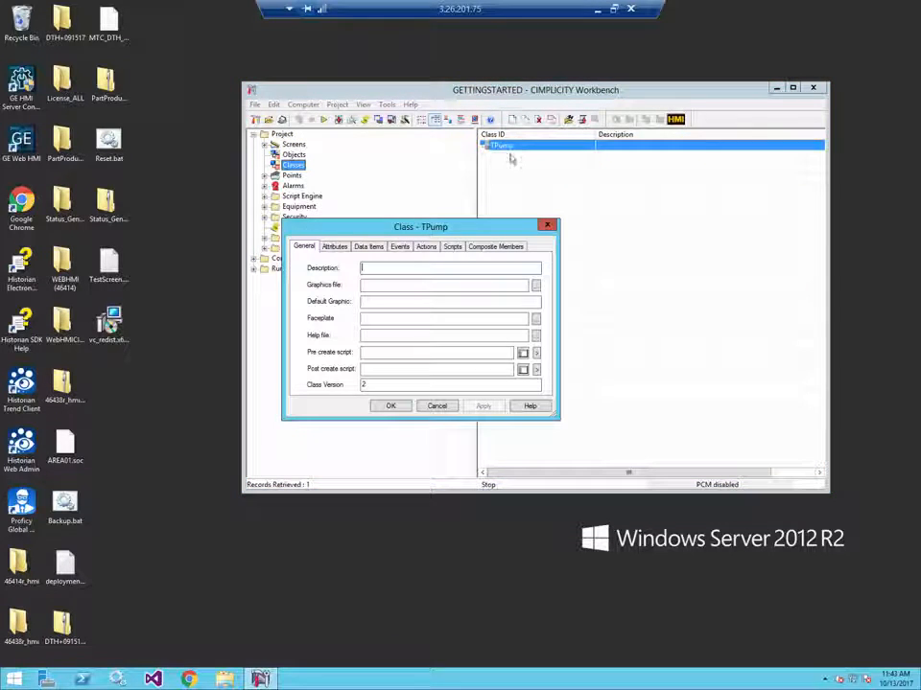
left_click(369, 246)
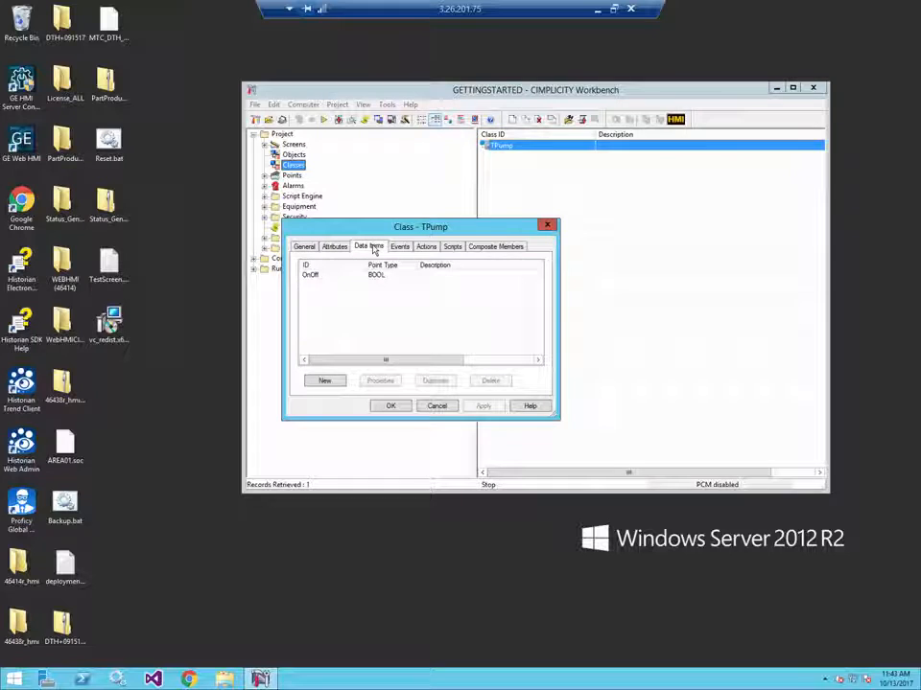
left_click(326, 381)
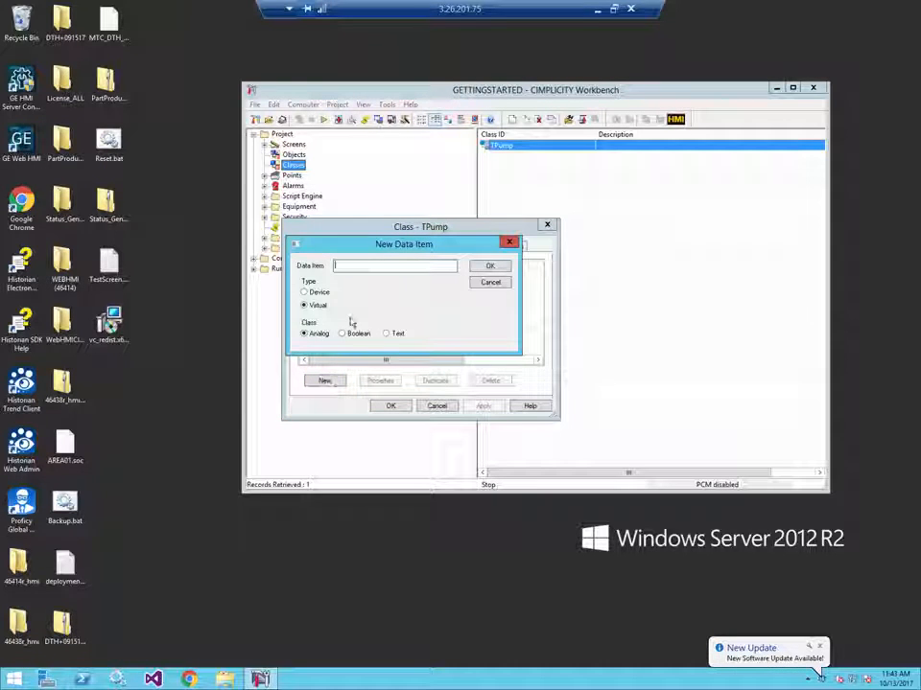
type("Flow")
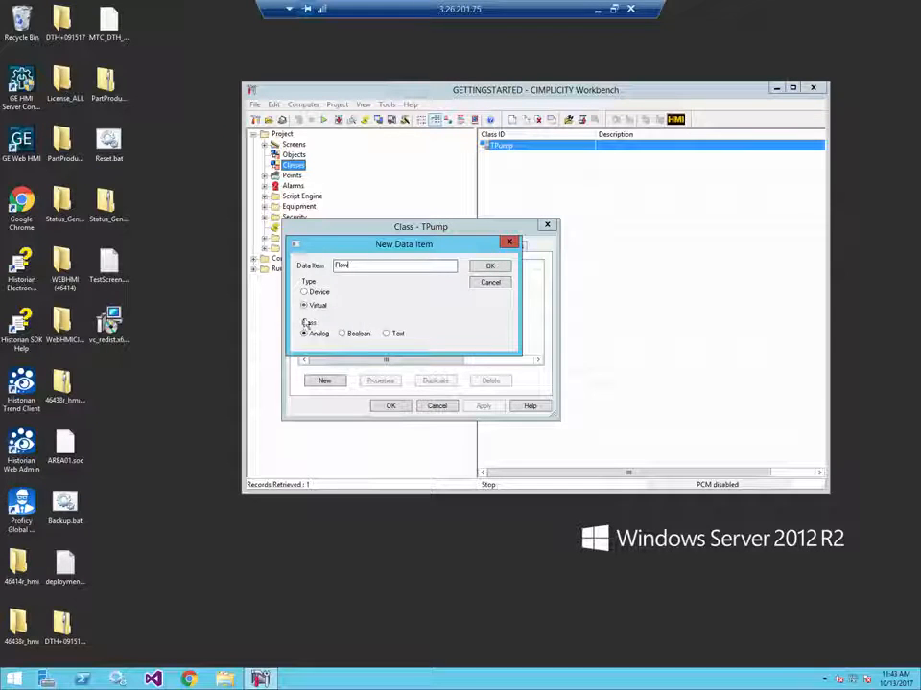
left_click(490, 269)
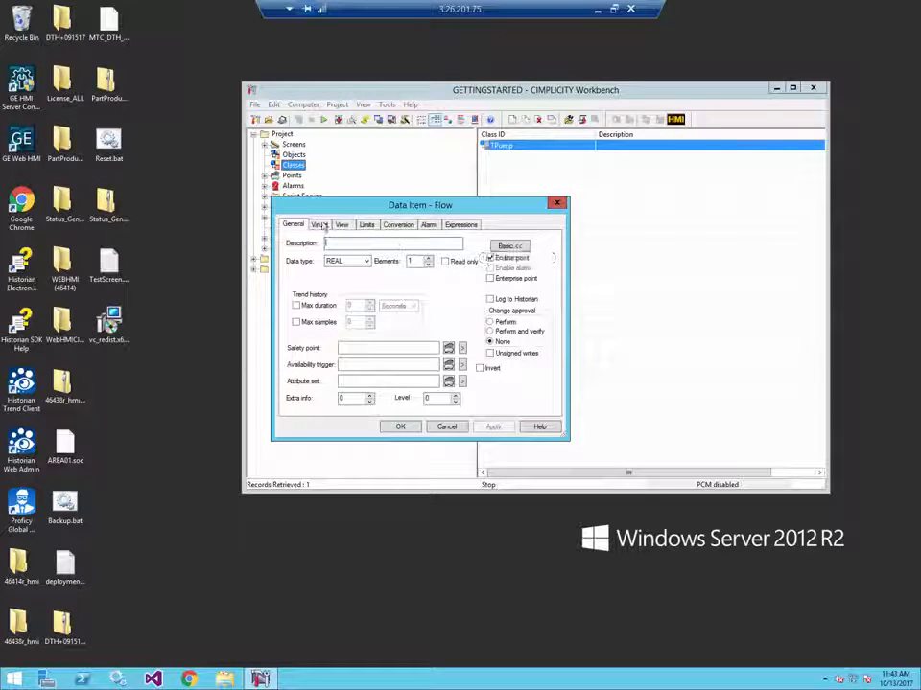
- Set the Flow data item's calculation type to Equation with the expression $Project.DATE.SECOND
left_click(322, 224)
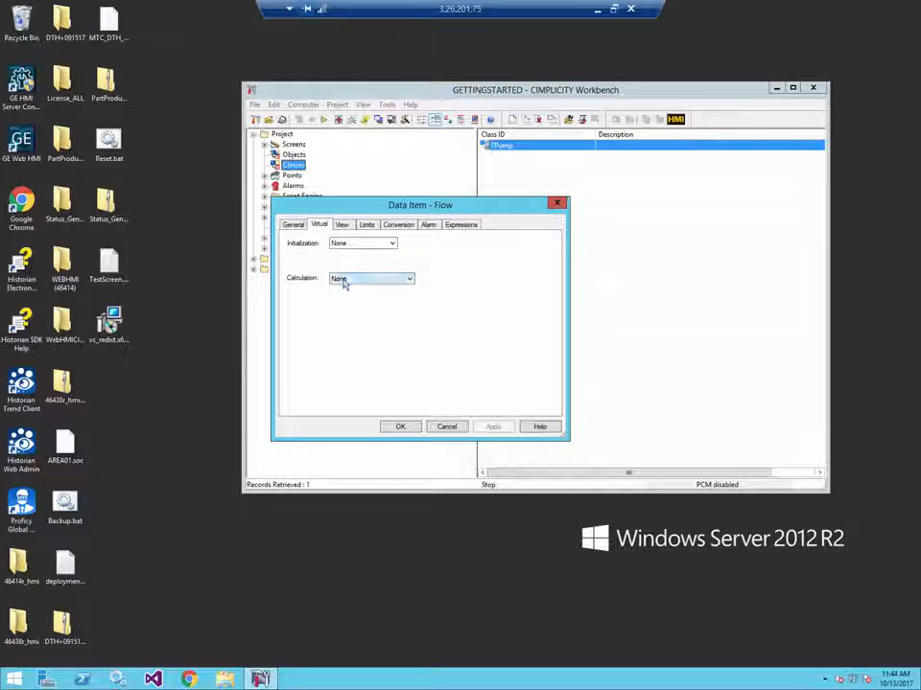
left_click(343, 279)
left_click(348, 294)
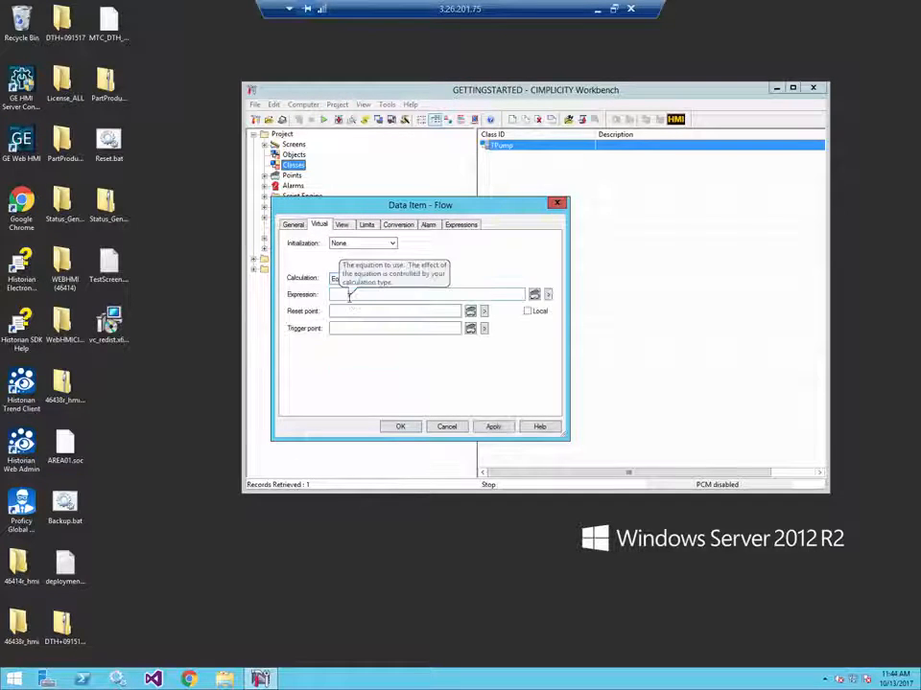
left_click(348, 296)
type("{")
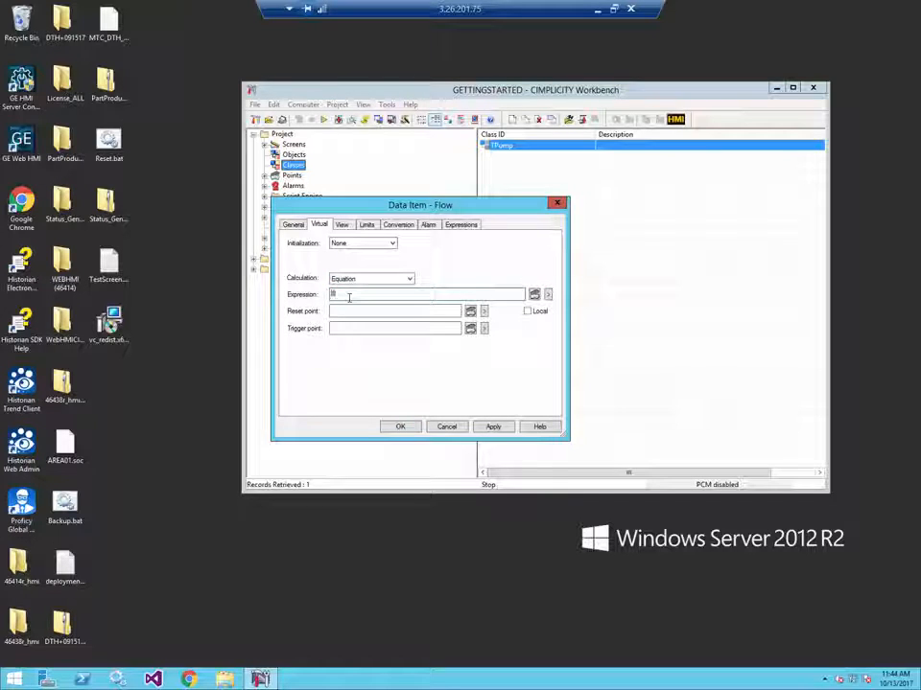
type("Pr")
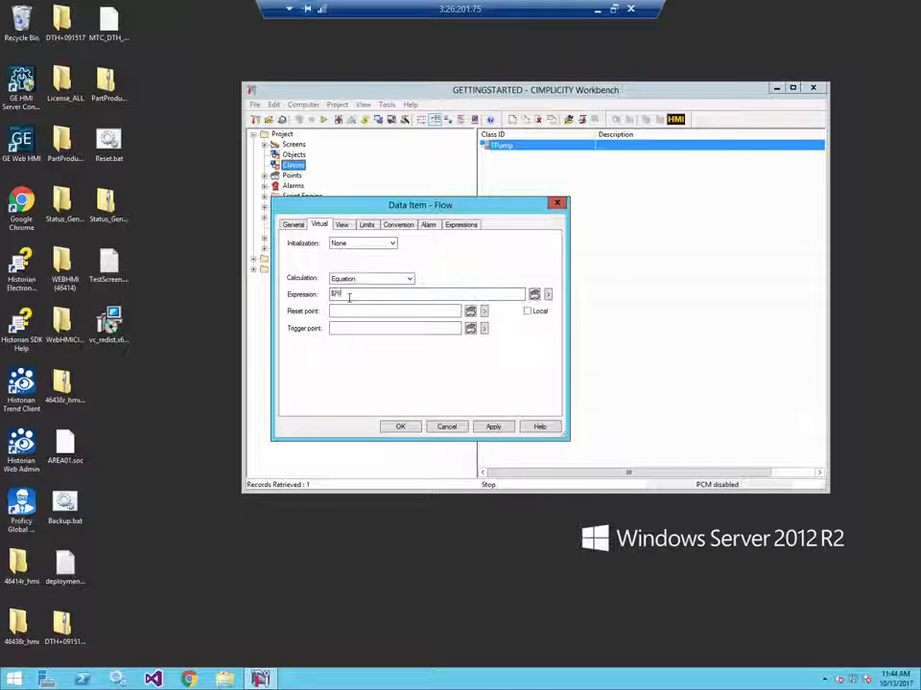
type("oject")
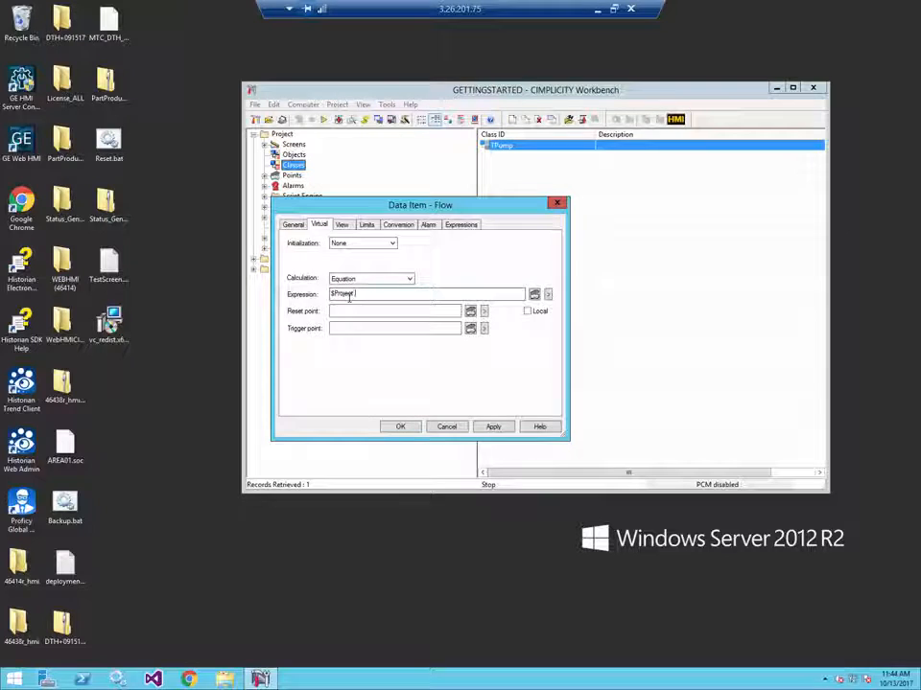
type(".DATE")
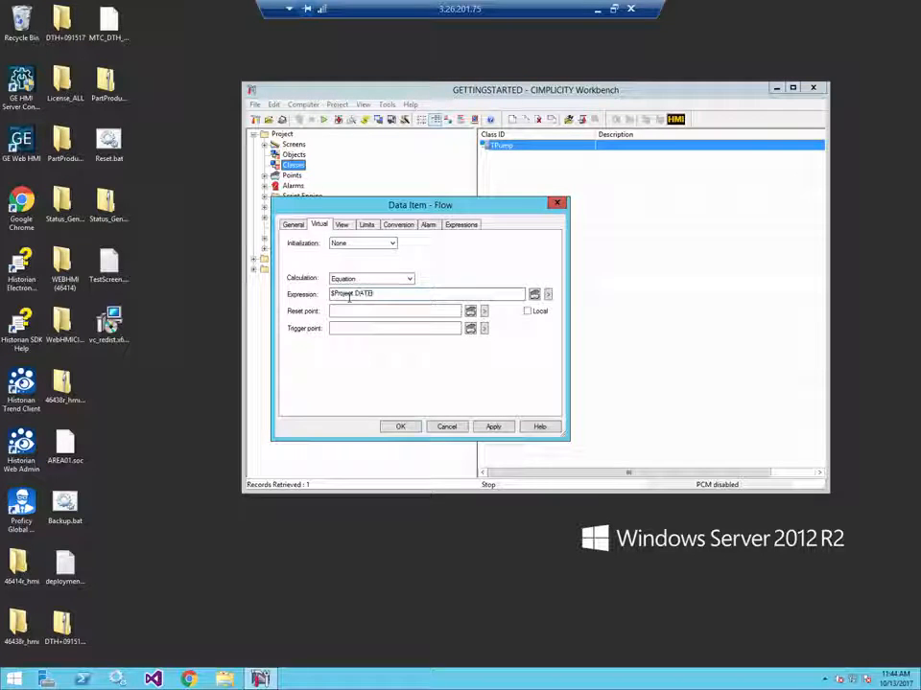
type("T")
type("SEC")
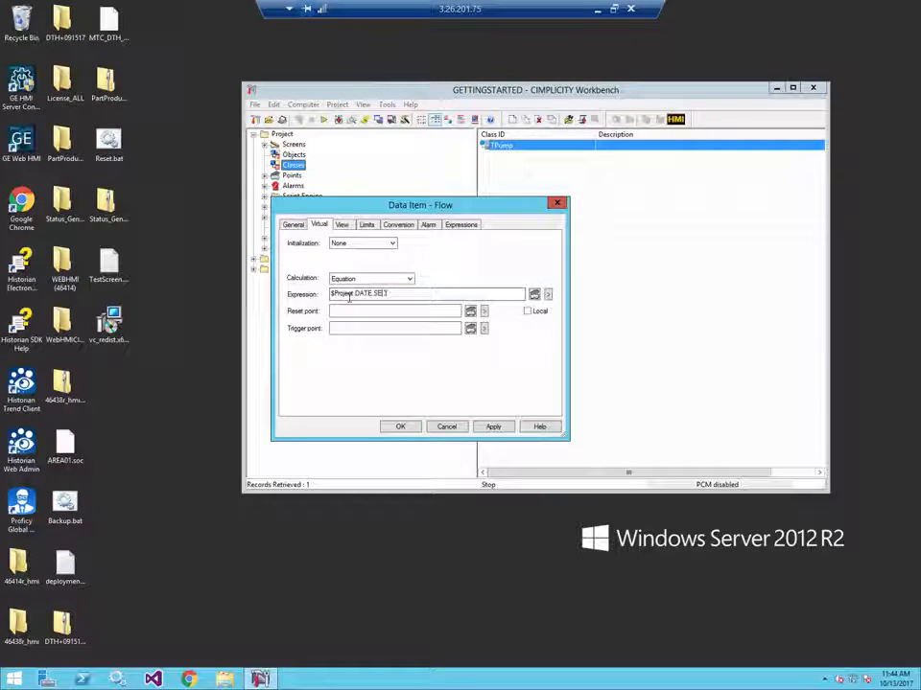
type("OND")
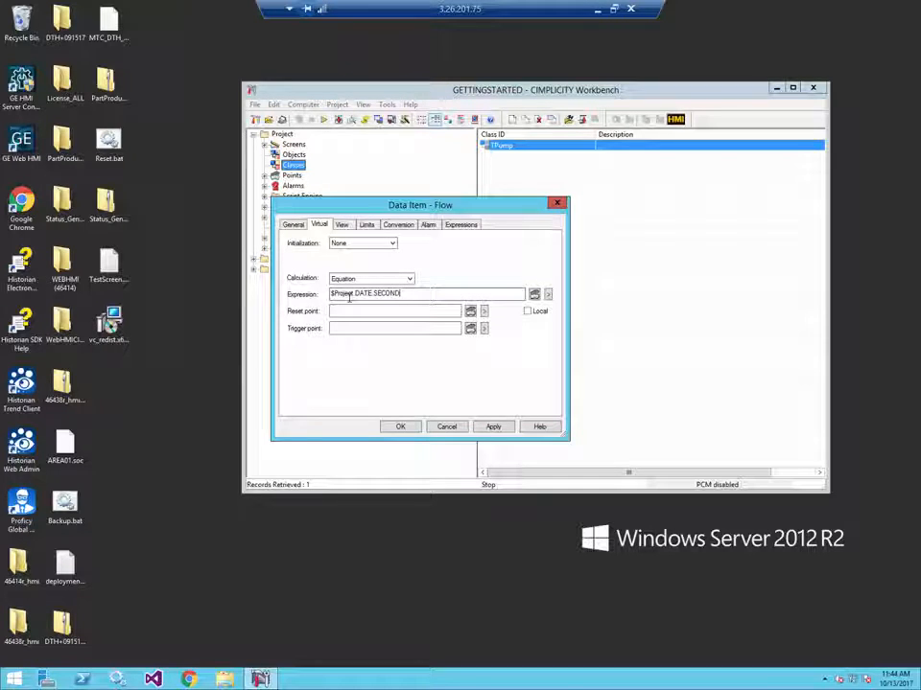
- Set Flow's graphics display range from 0 to 60, then save the data item and the TPump class, accepting the object update
left_click(343, 227)
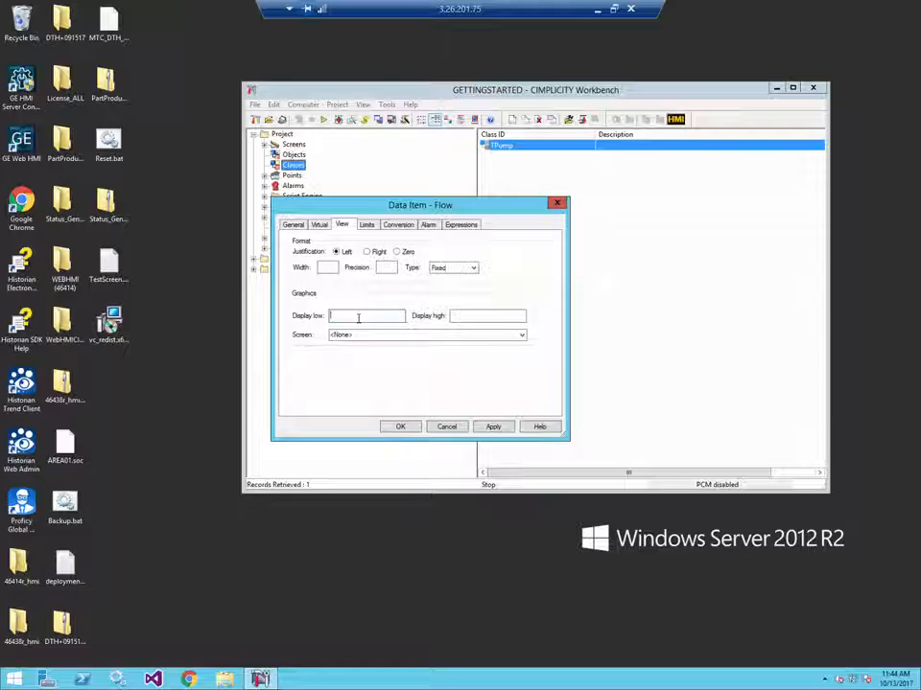
type("0")
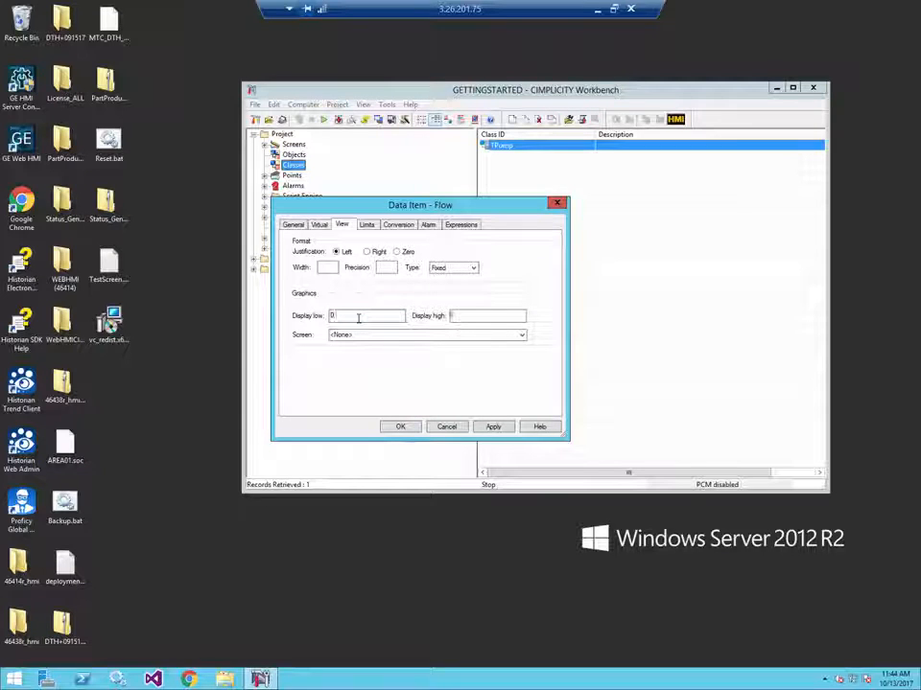
key("Tab")
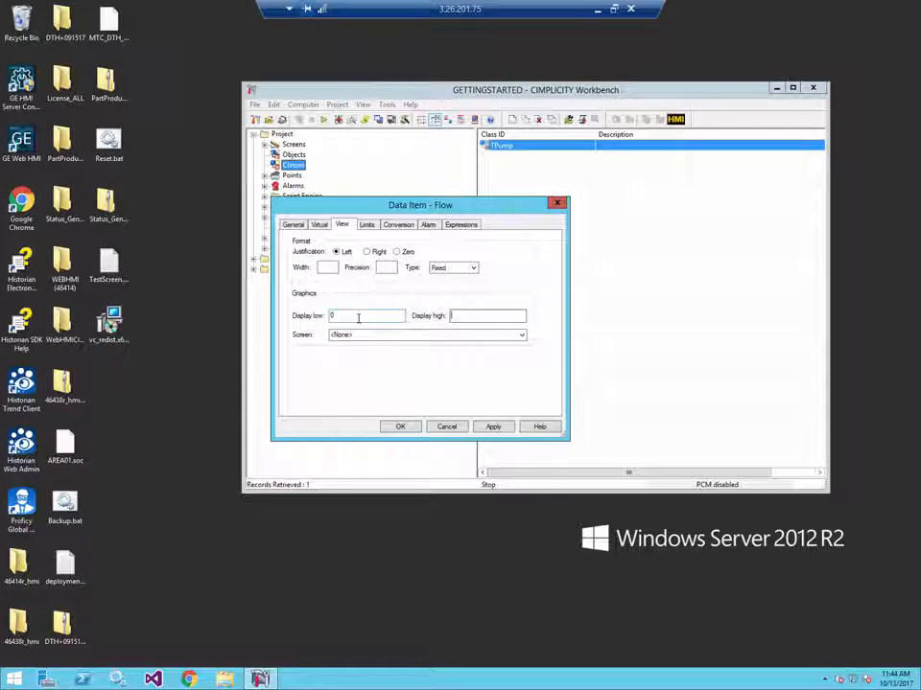
type("60")
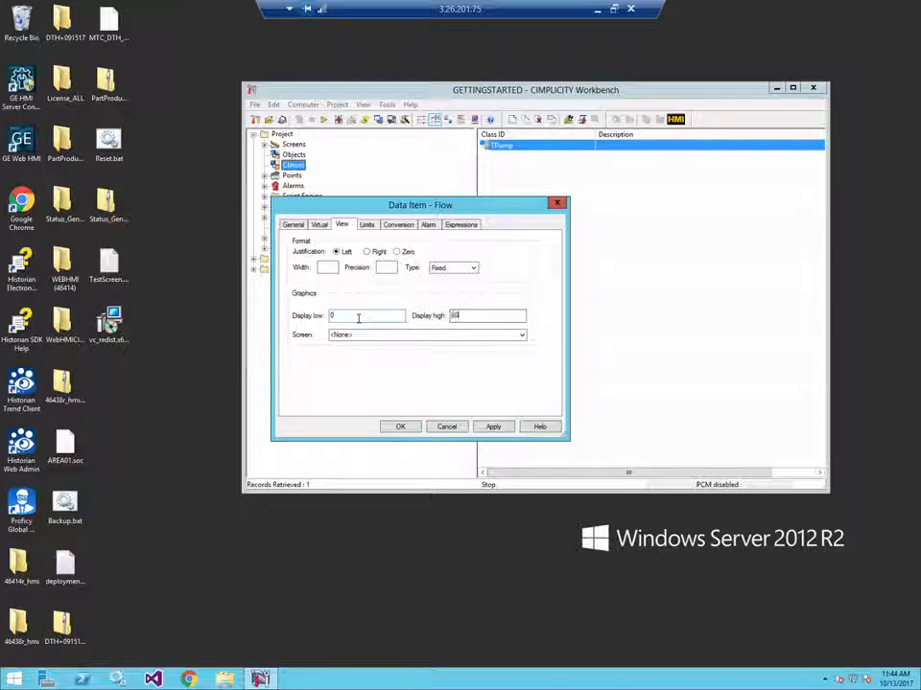
left_click(491, 427)
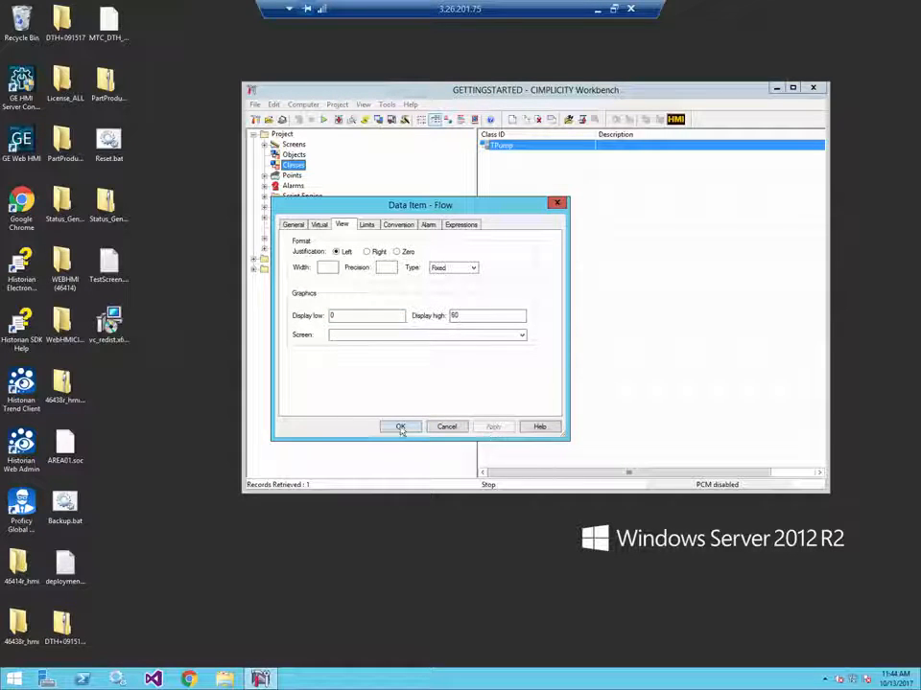
left_click(401, 427)
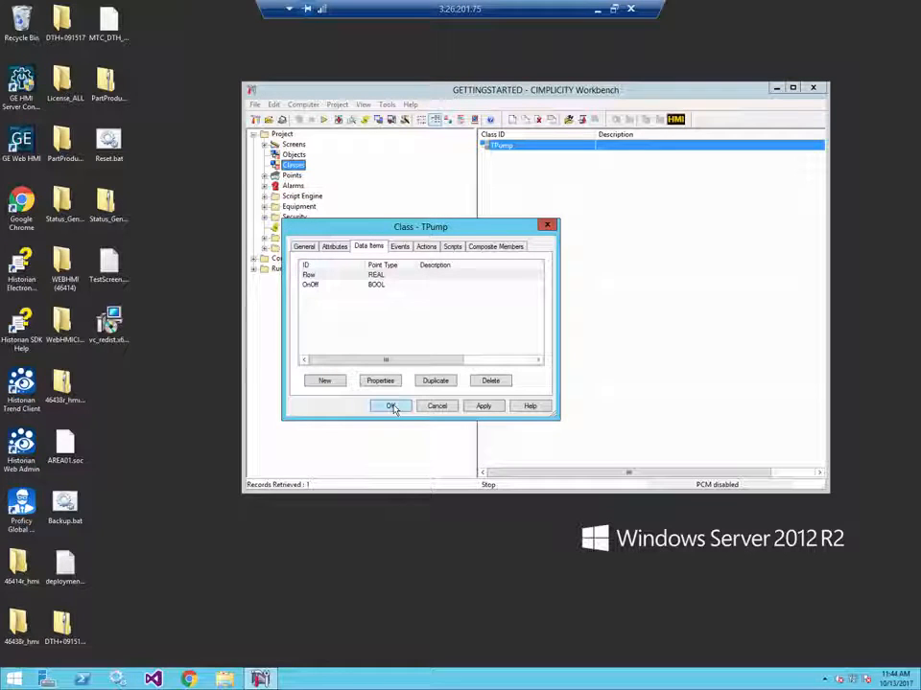
left_click(392, 406)
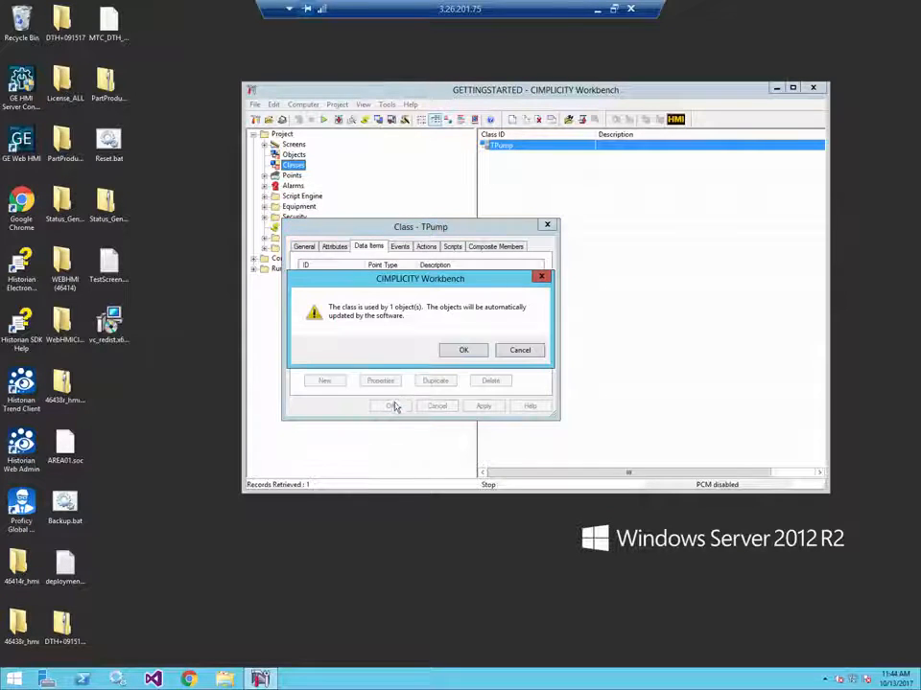
left_click(463, 351)
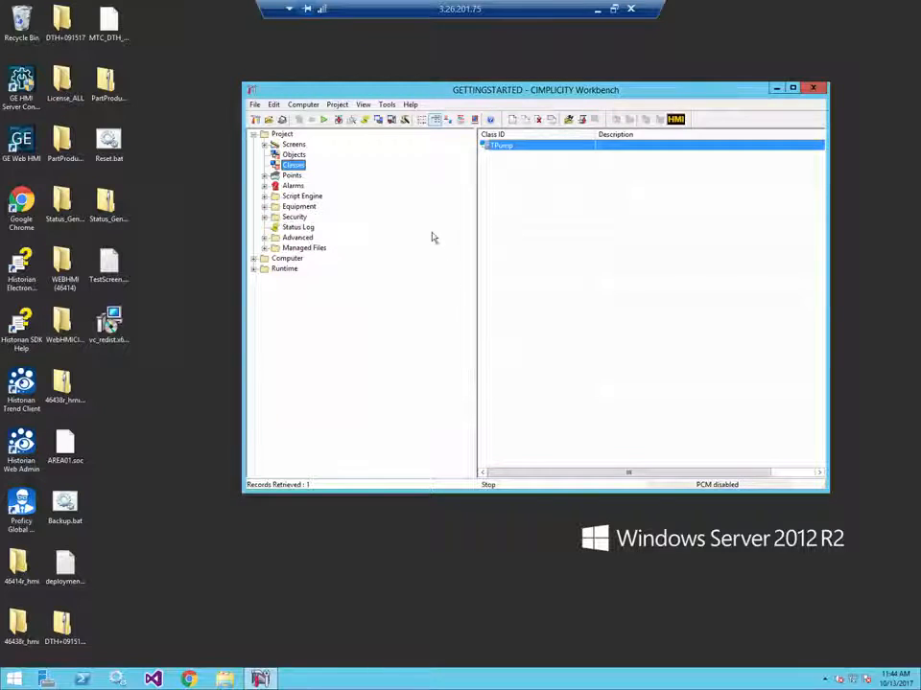
- Enable Historian logging for TPump's Flow data item and save the class, accepting the object update
double_click(498, 147)
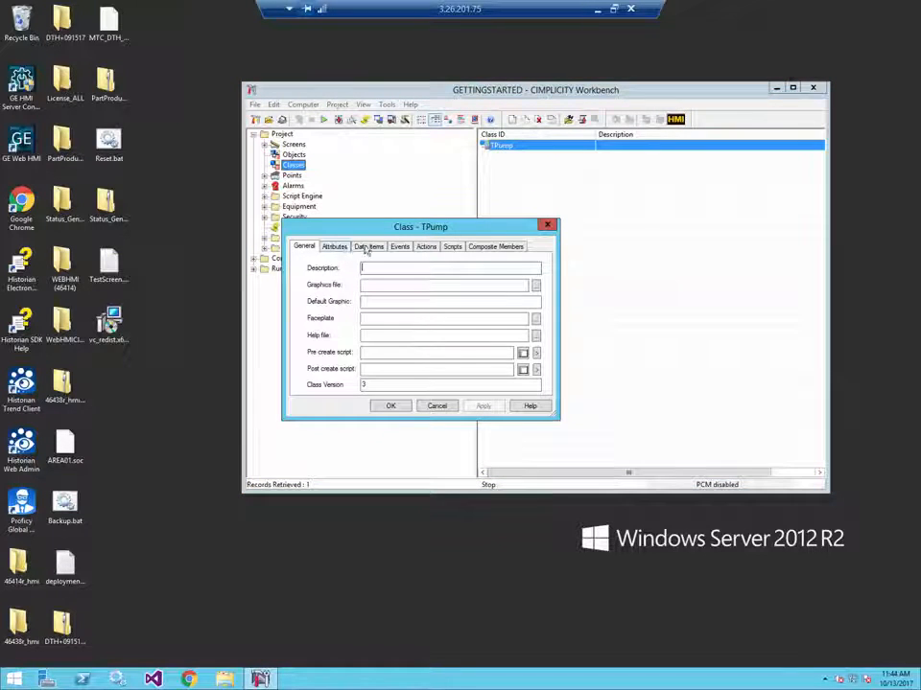
left_click(368, 247)
double_click(348, 278)
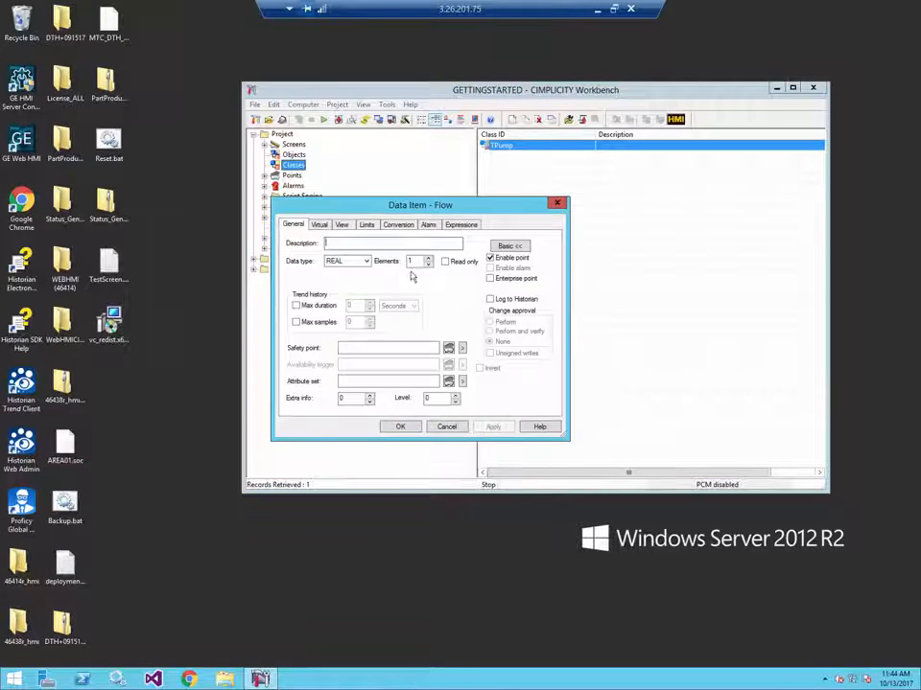
left_click(490, 300)
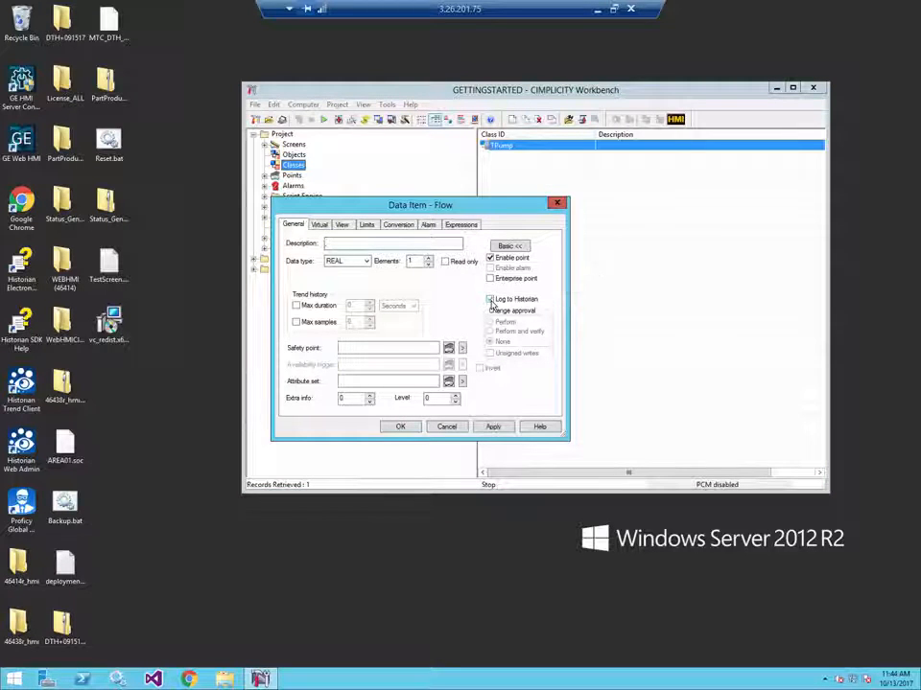
left_click(493, 429)
left_click(399, 427)
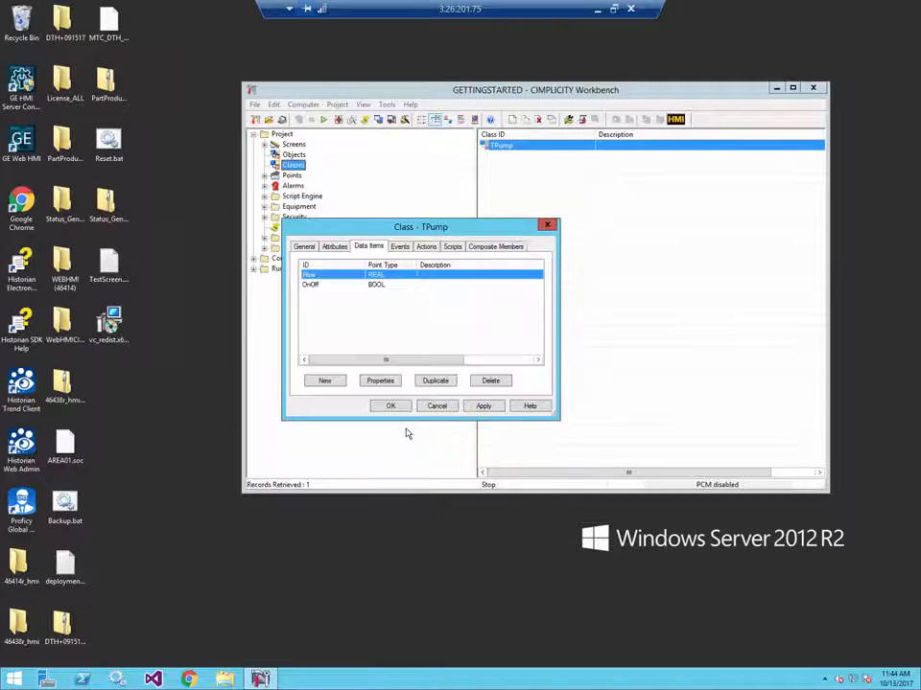
left_click(390, 406)
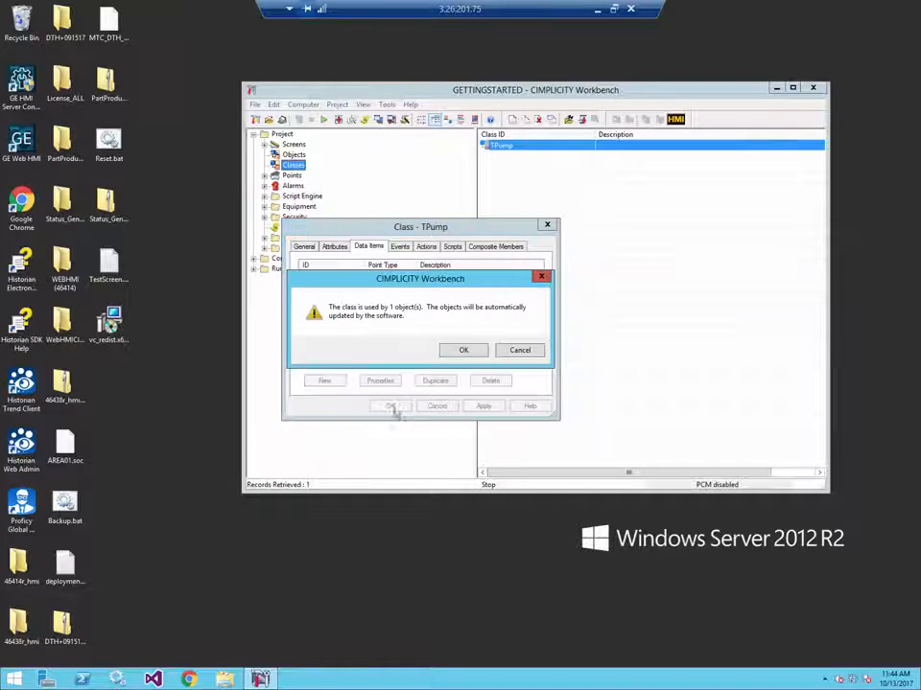
left_click(461, 351)
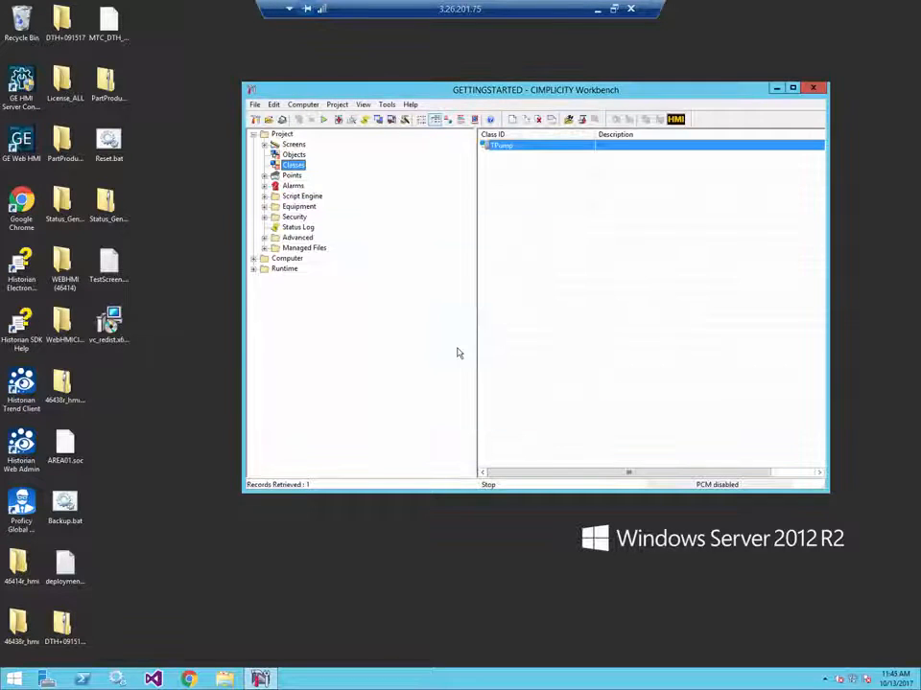
- Start the GETTINGSTARTED project, performing a configuration update before it runs
left_click(324, 121)
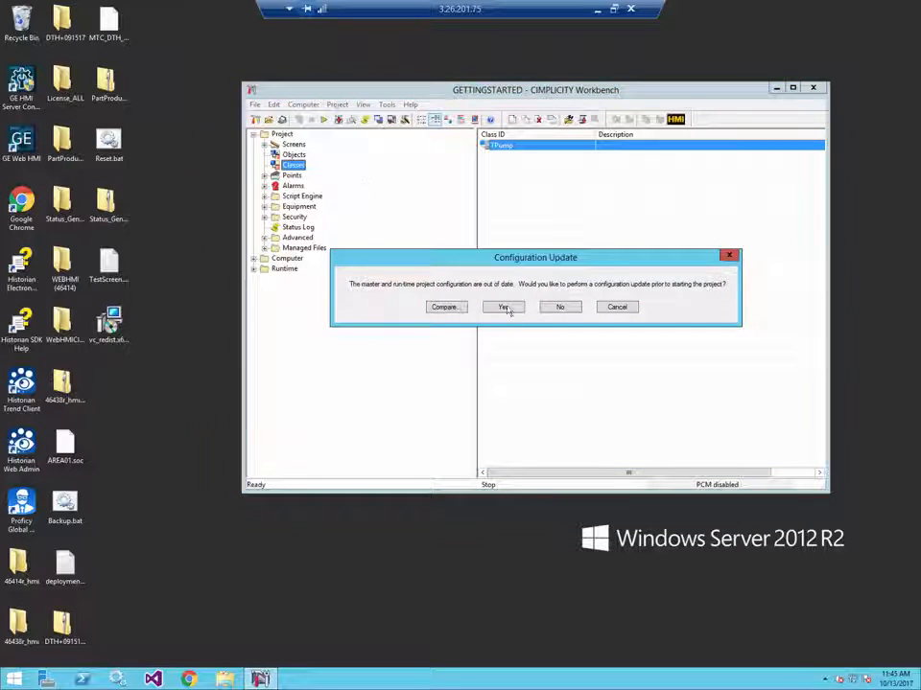
left_click(504, 307)
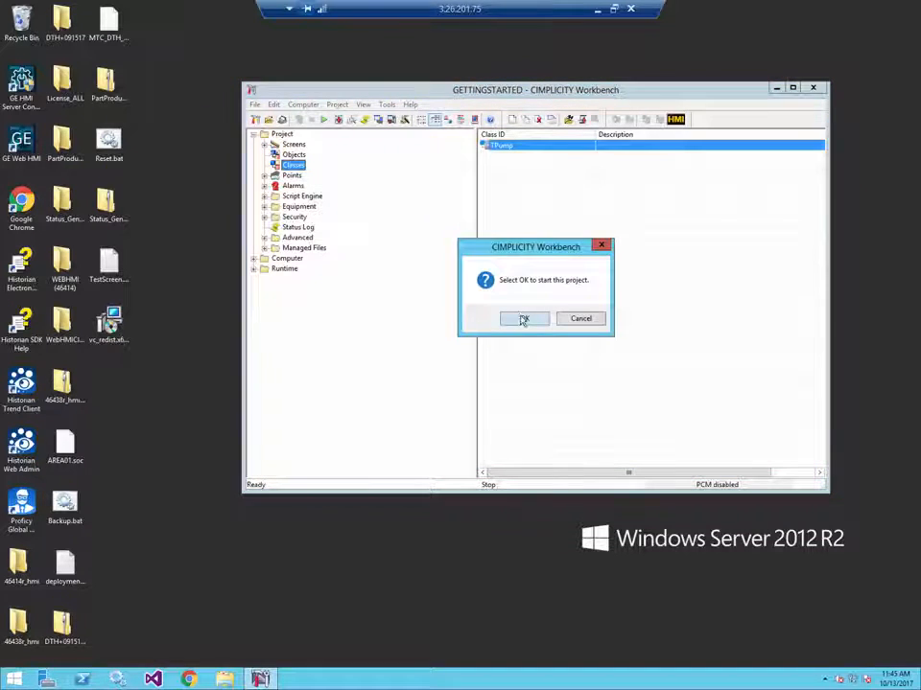
left_click(522, 319)
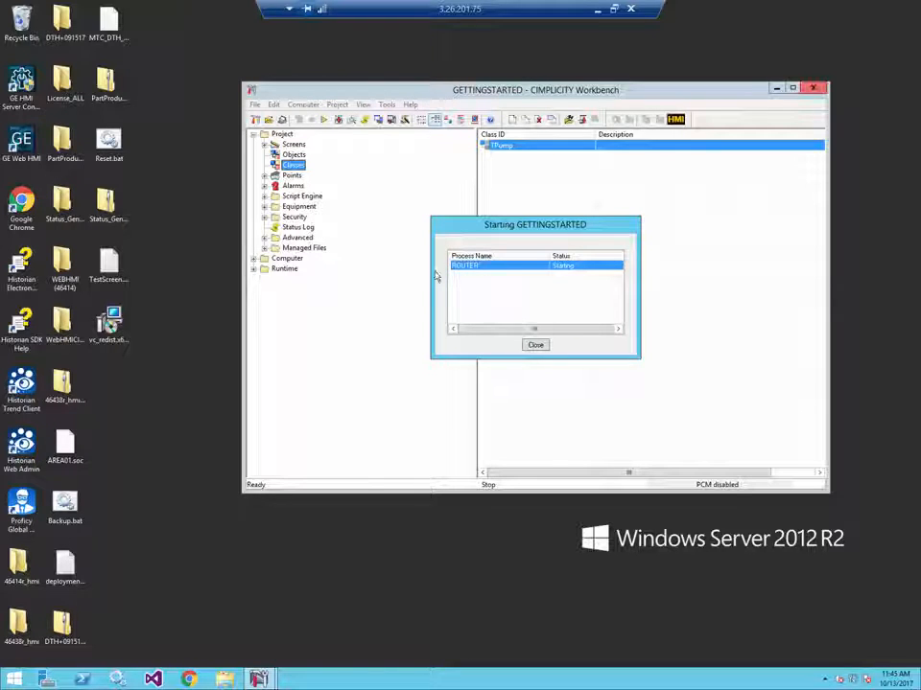
- Open GE HMI Server Configuration Manager and enter Historian server localhost, user name geftest and the Historian password
left_click(23, 85)
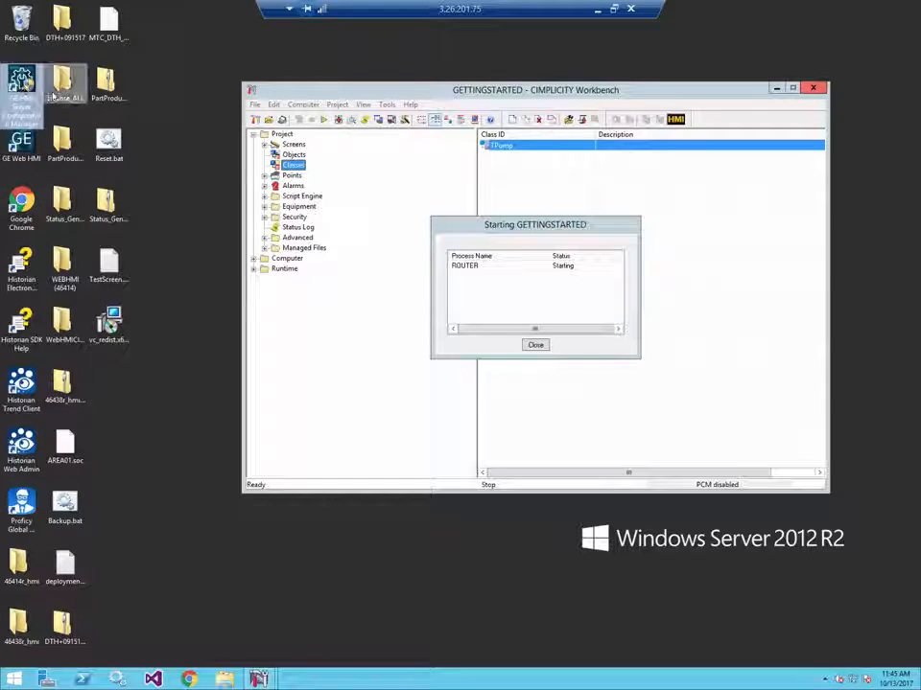
double_click(26, 75)
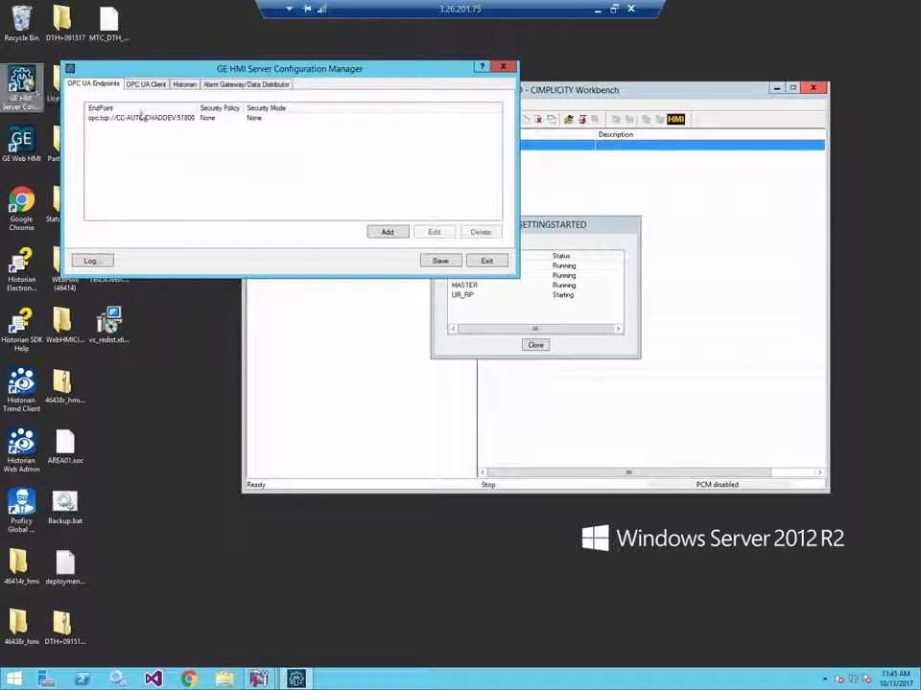
left_click(186, 86)
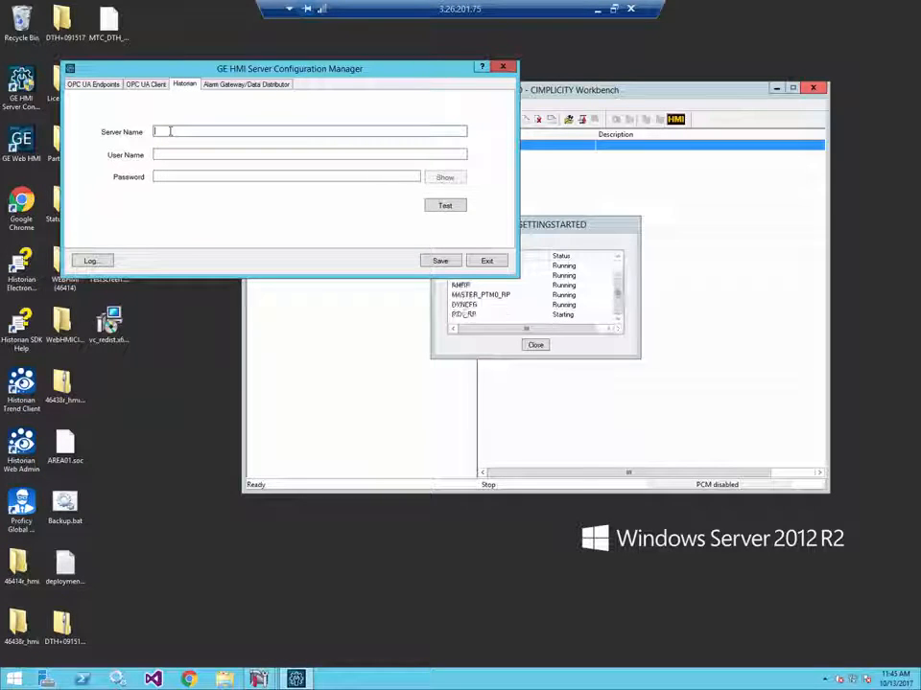
type("local")
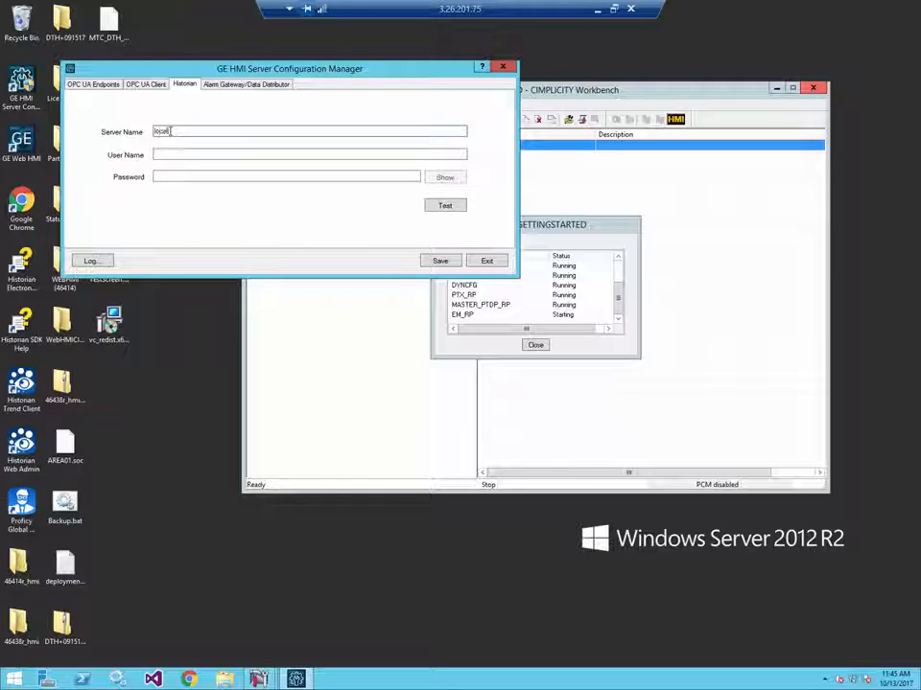
type("host")
key("Tab")
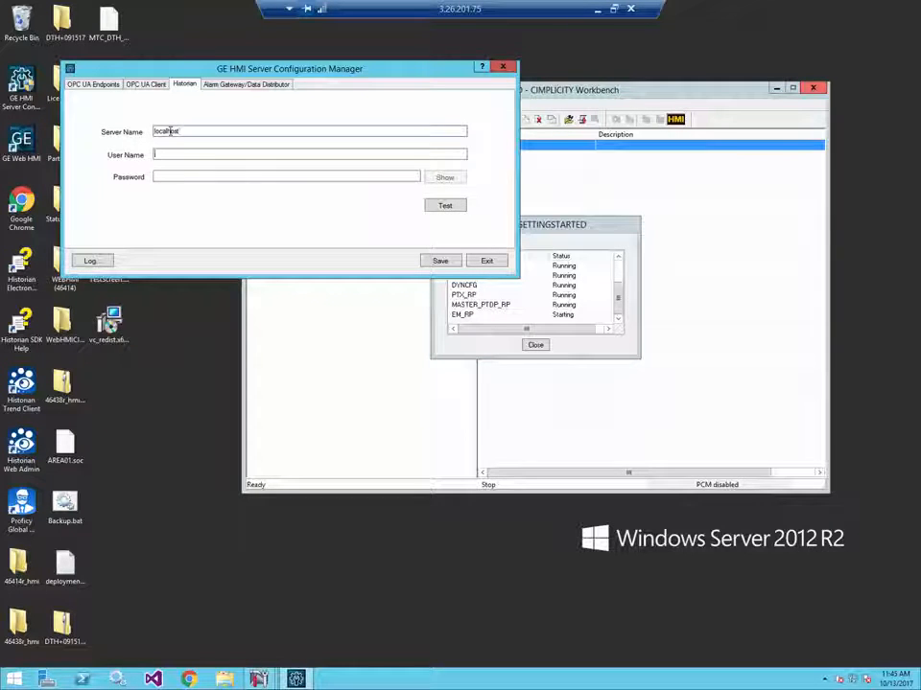
type("geftest")
key("Tab")
type("•••••••")
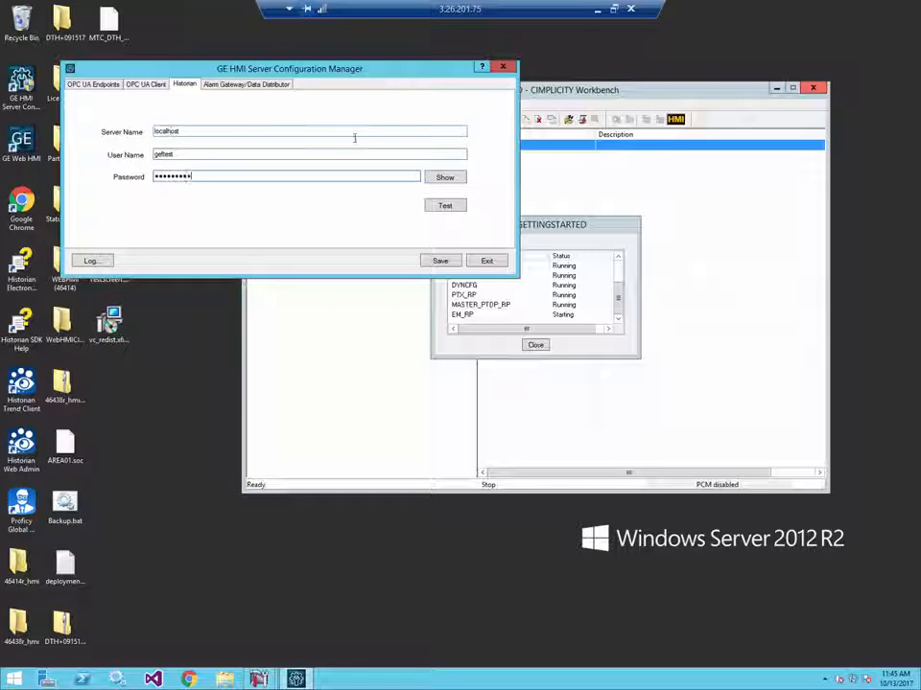
- Test the Historian connection, save the configuration, and restart the Data Distributor and Alarm Gateway services
left_click(437, 208)
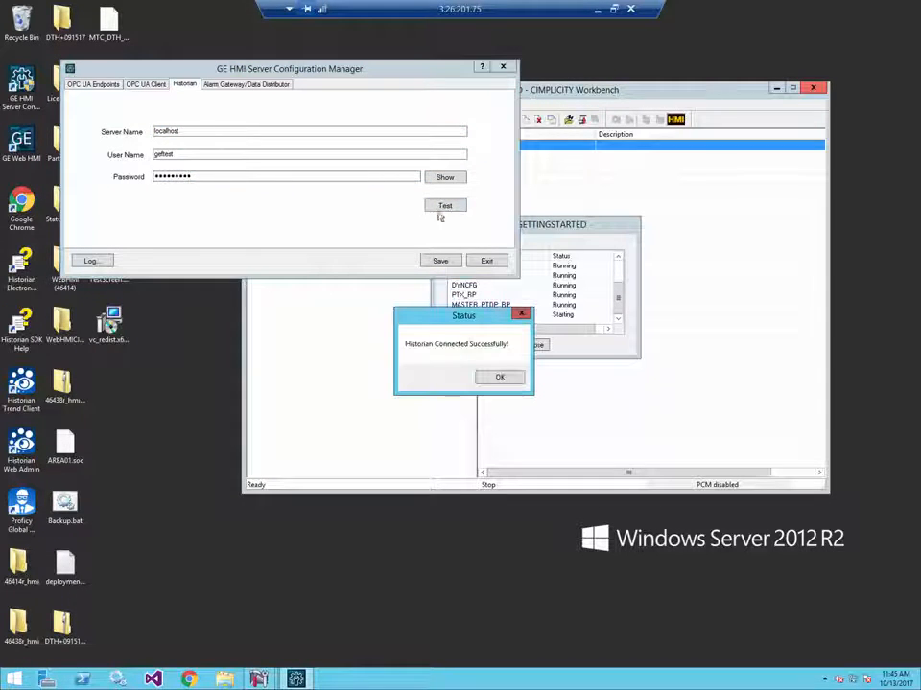
left_click(500, 376)
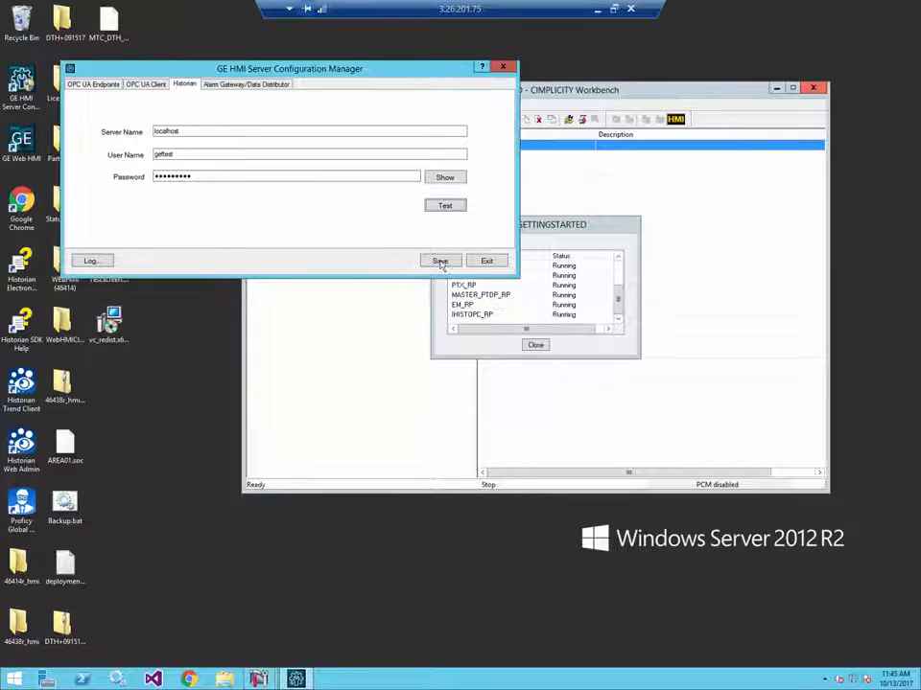
left_click(453, 261)
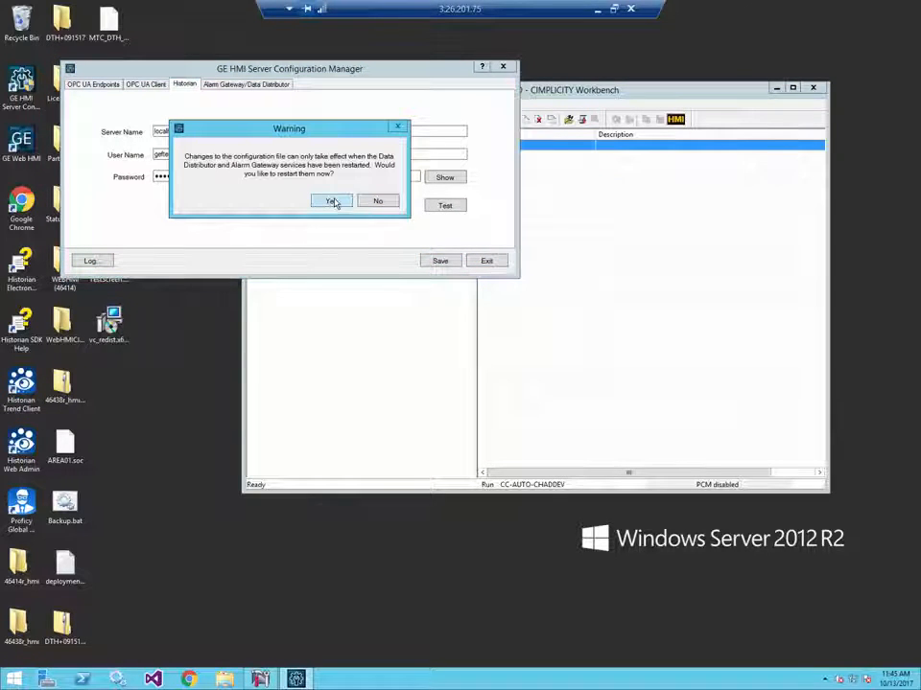
left_click(335, 202)
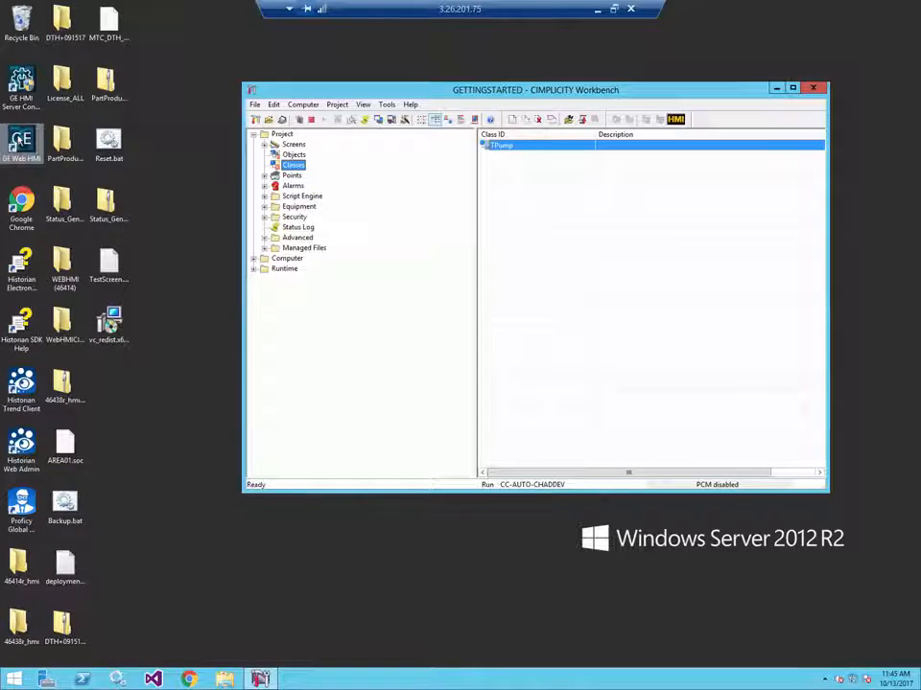
- Open GE Web HMI and log in with user name admin and the account password
left_click(20, 141)
double_click(21, 141)
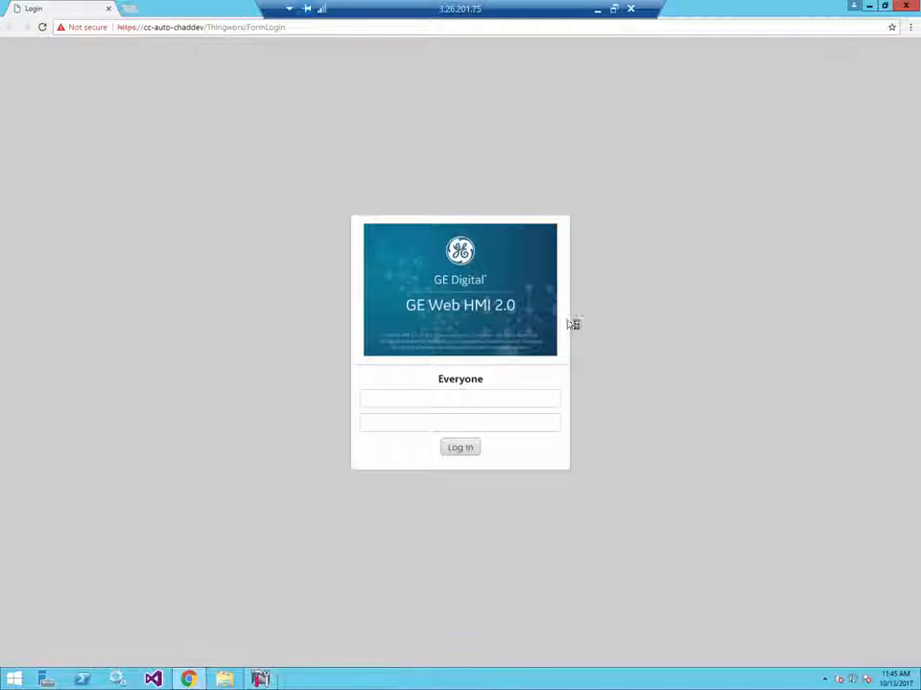
left_click(506, 396)
type("admin")
key("Tab")
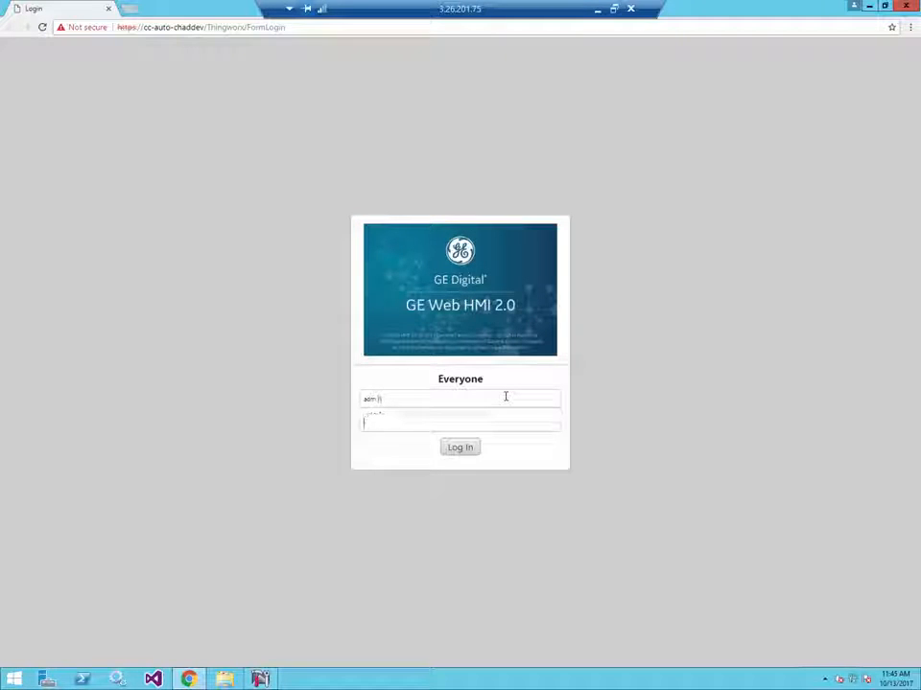
type("•••")
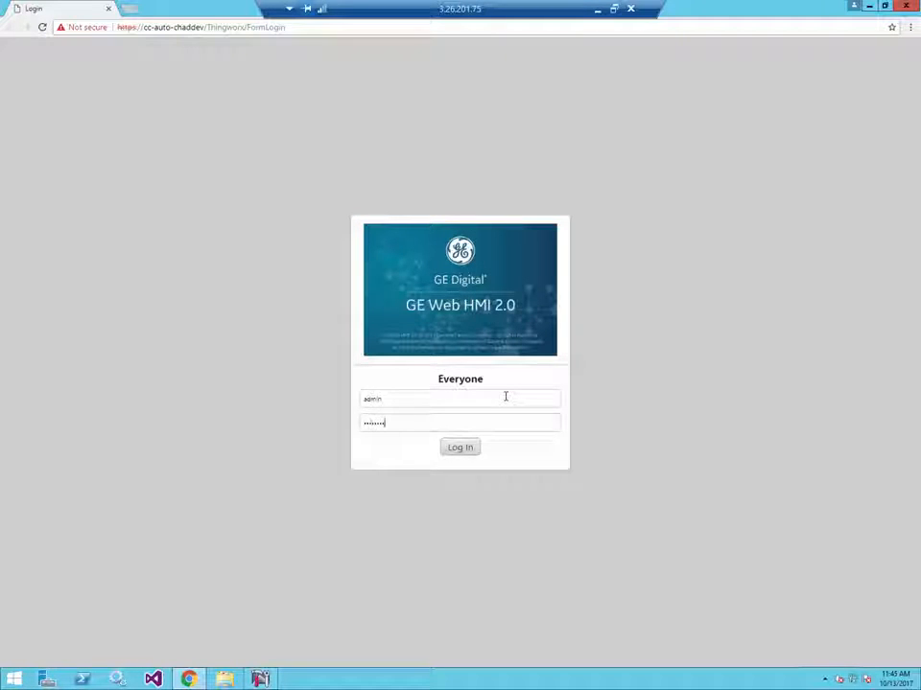
left_click(469, 450)
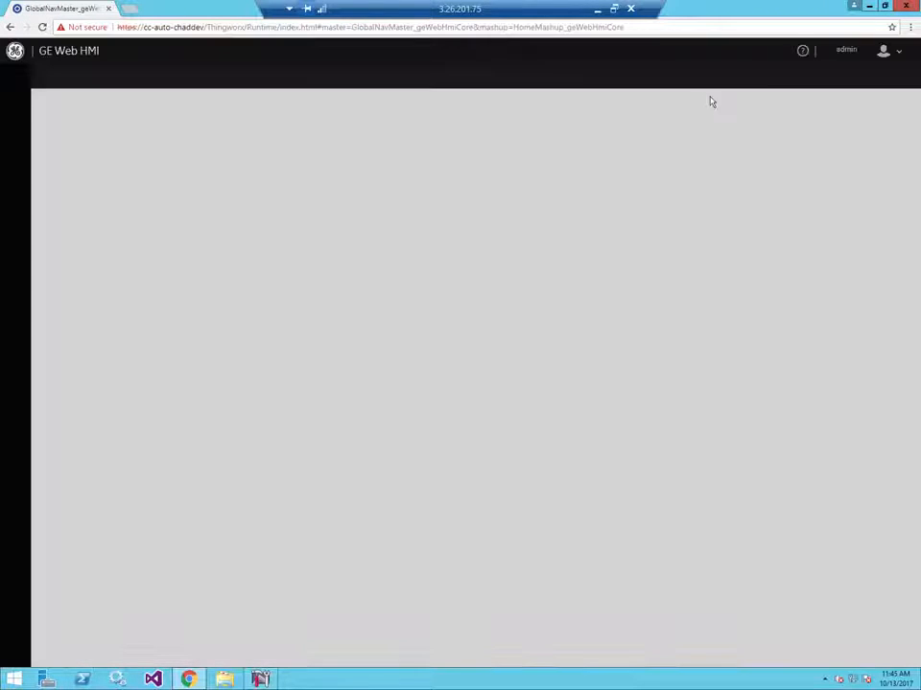
- Open the server setup in Administration and add a server with alias Historian and server type Historian
left_click(852, 54)
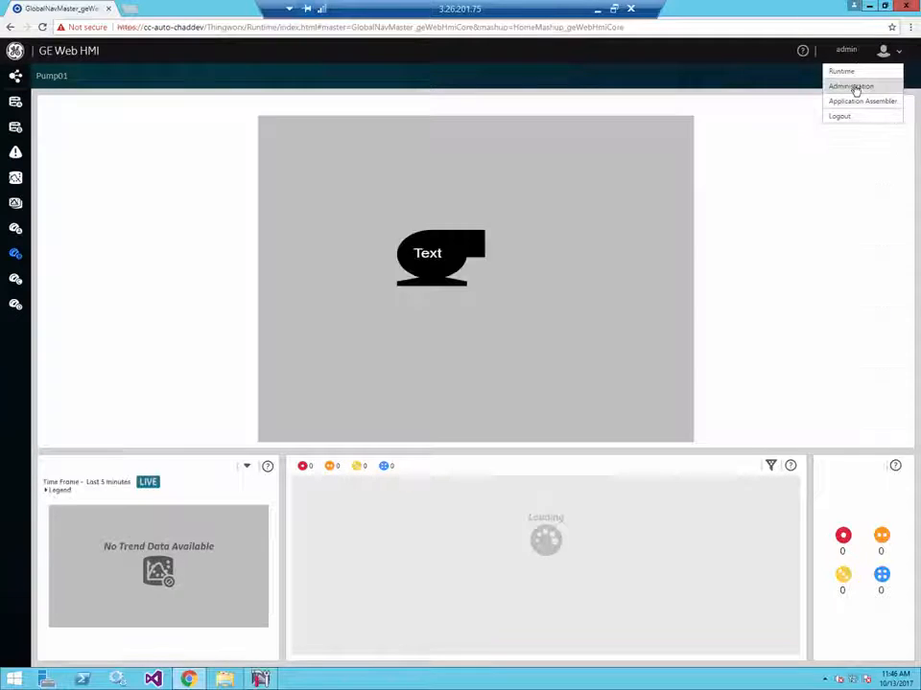
left_click(853, 85)
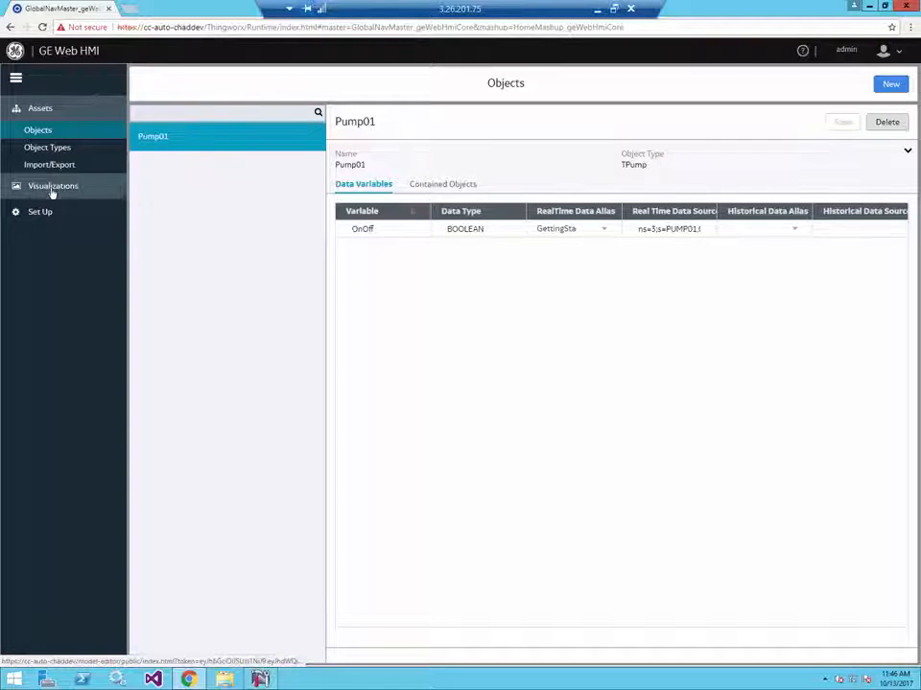
left_click(44, 212)
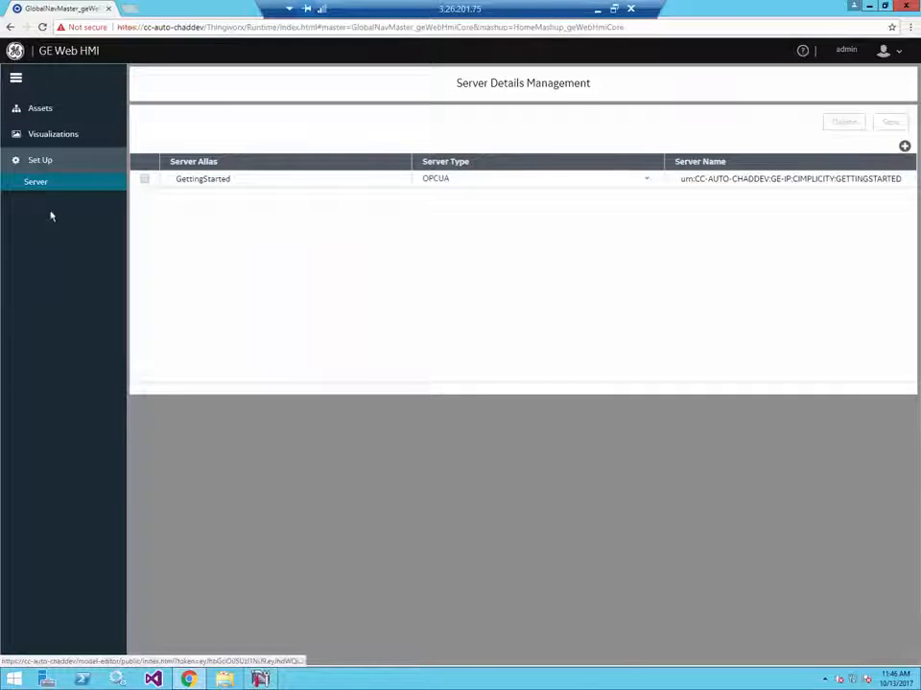
left_click(905, 147)
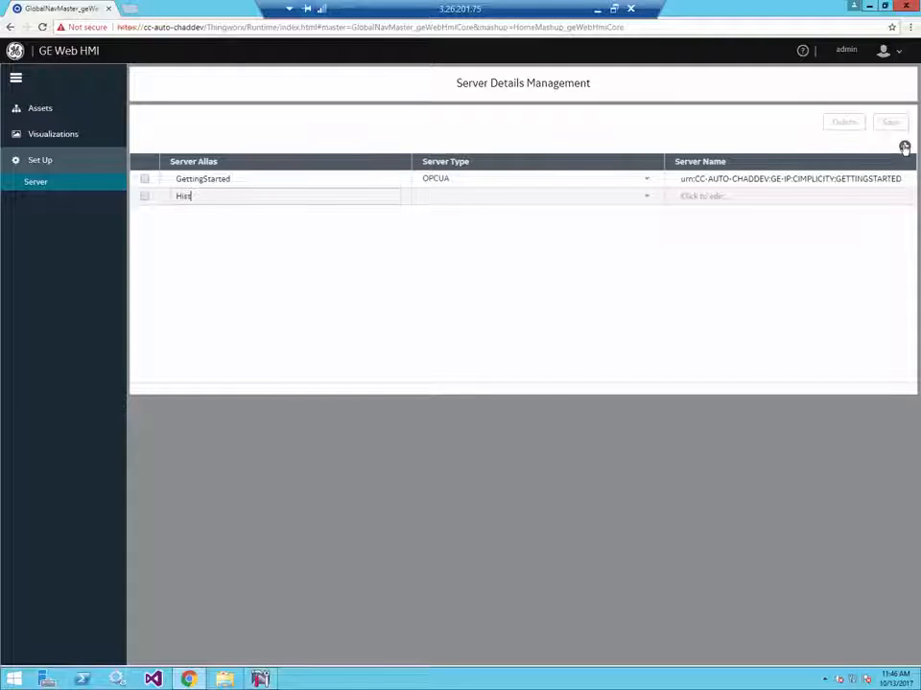
type("orian")
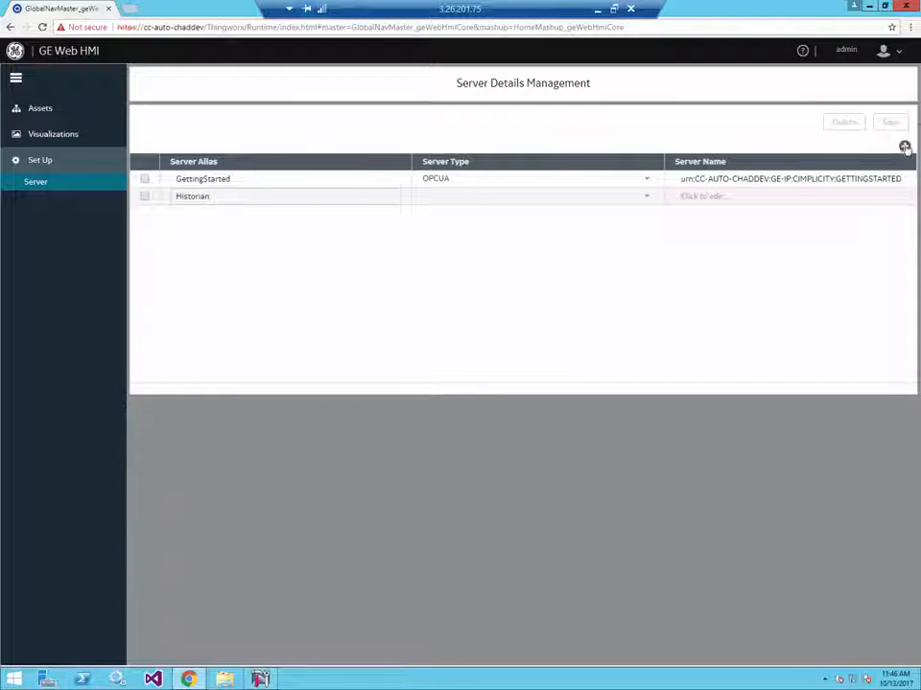
left_click(645, 198)
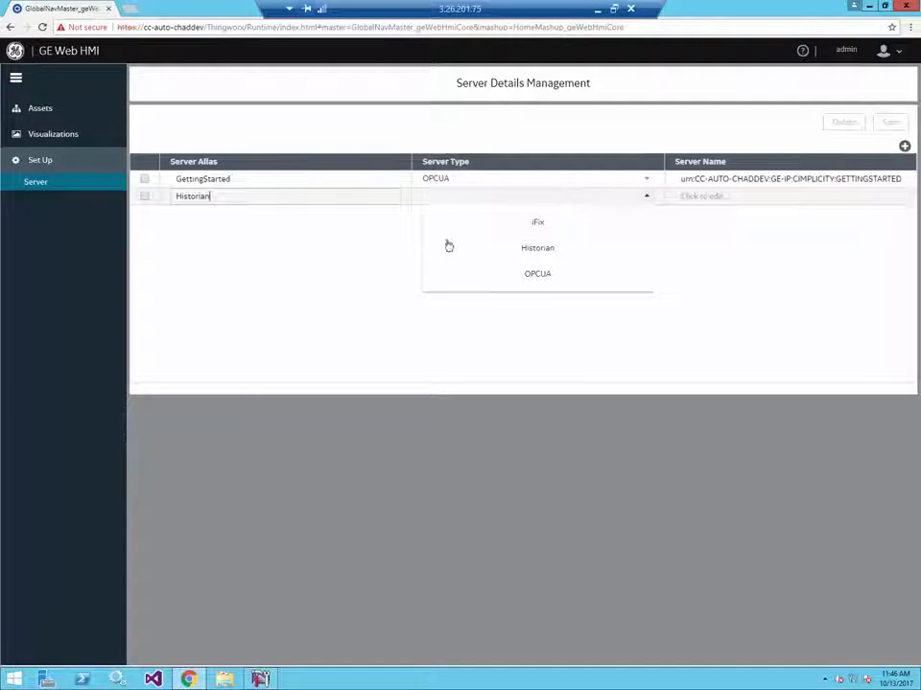
left_click(523, 252)
left_click(349, 197)
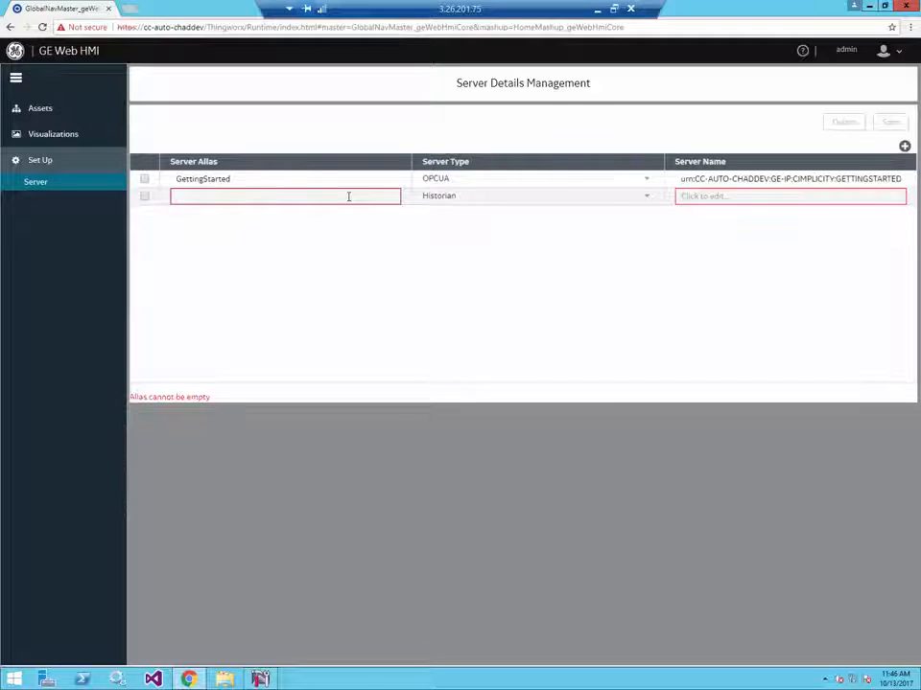
type("Historian")
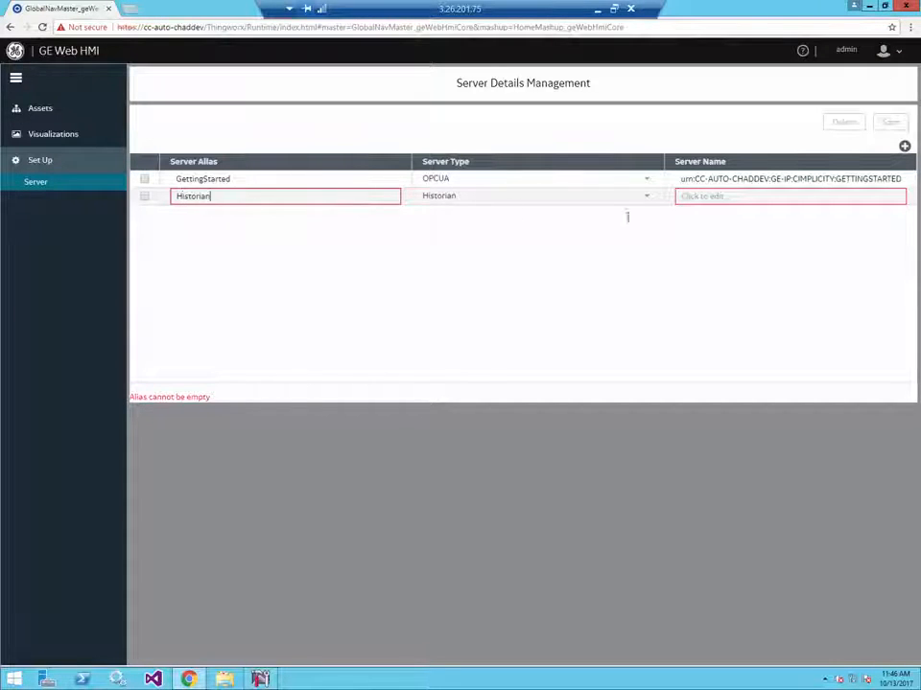
- Set the Historian server's name to localhost, save the server configuration and dismiss the notification
left_click(782, 204)
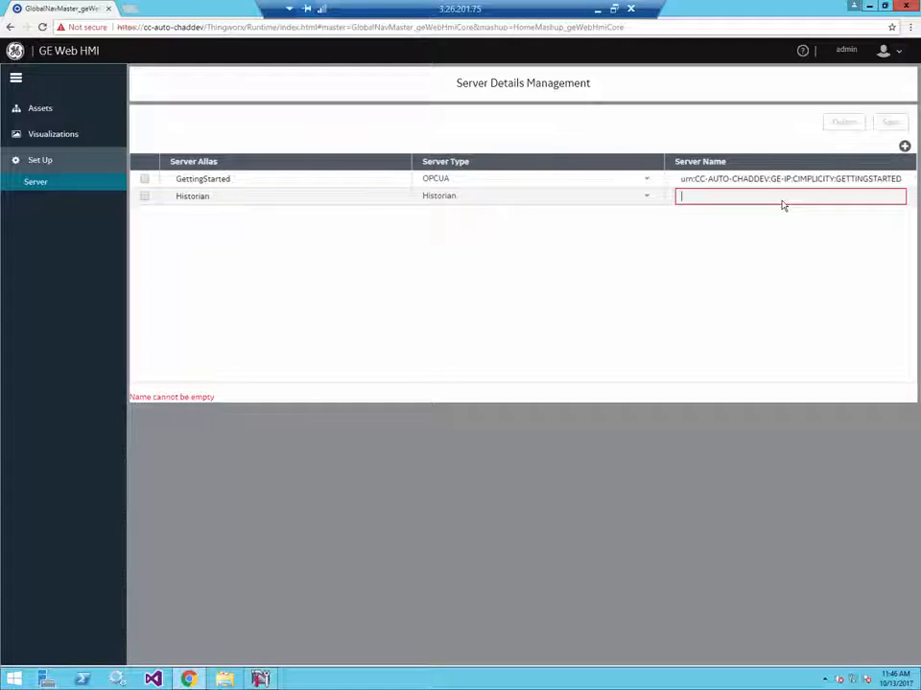
type("local")
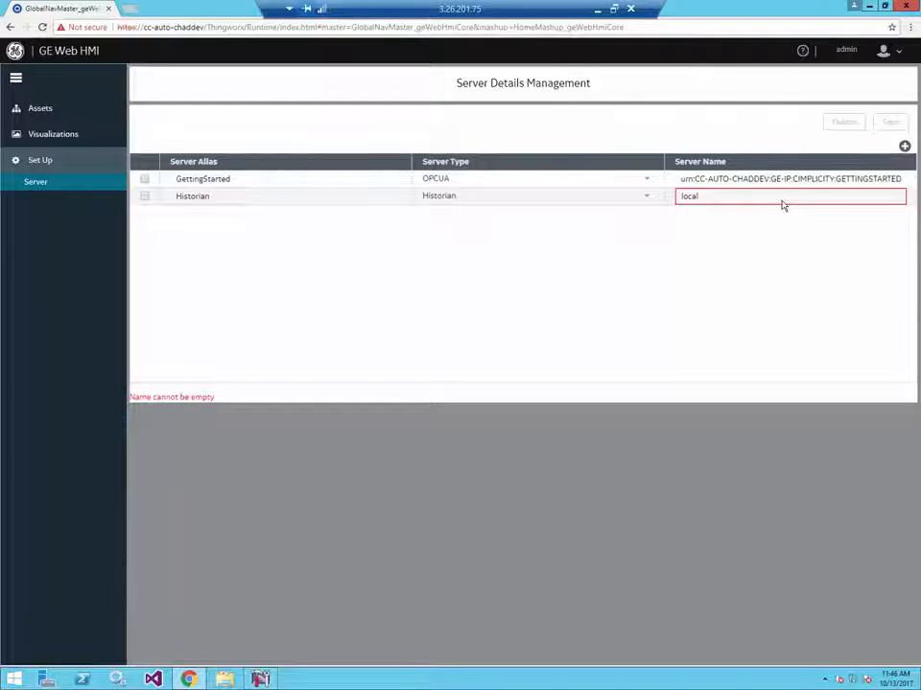
type("host")
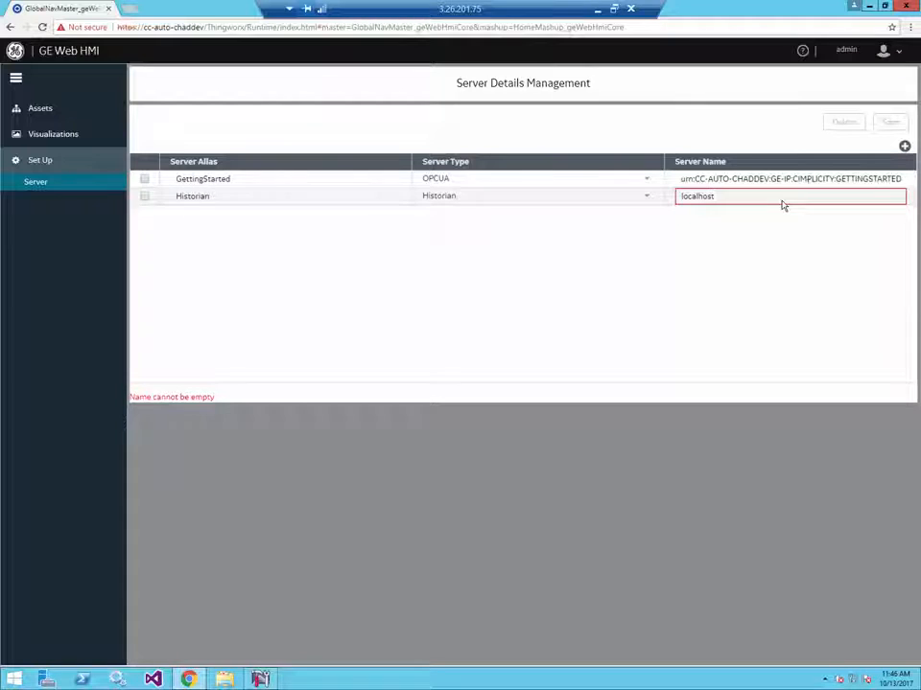
left_click(747, 128)
left_click(890, 123)
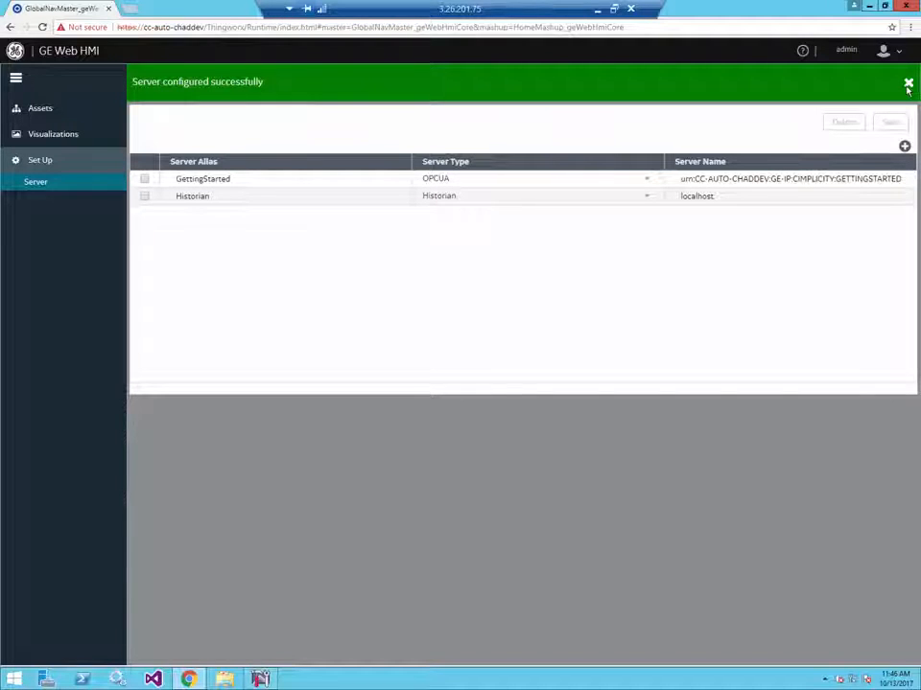
left_click(907, 85)
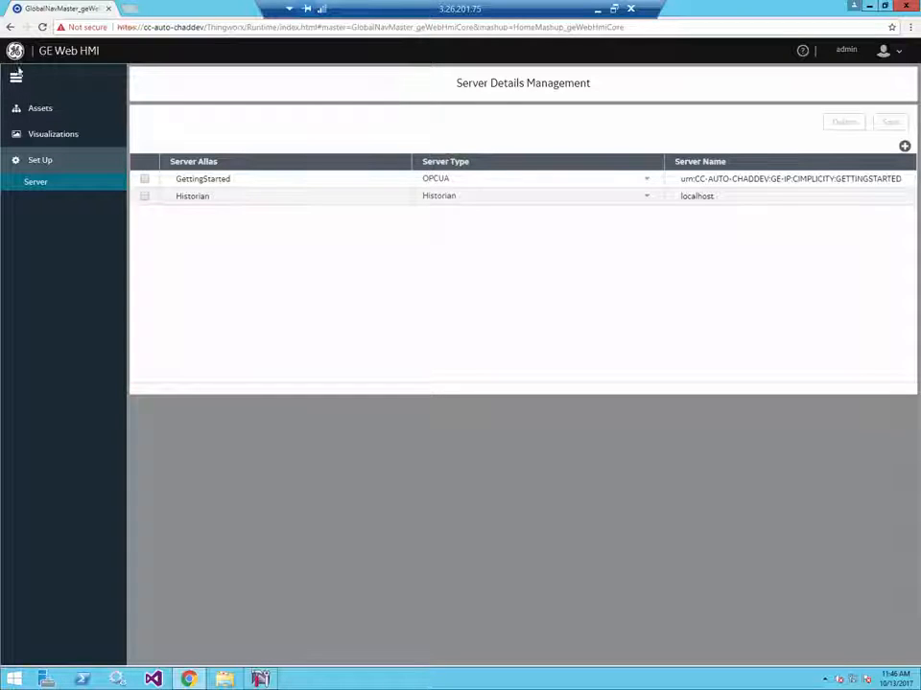
- Add a data variable Flow of data type NUMBER to the TPump object type and save it
left_click(43, 111)
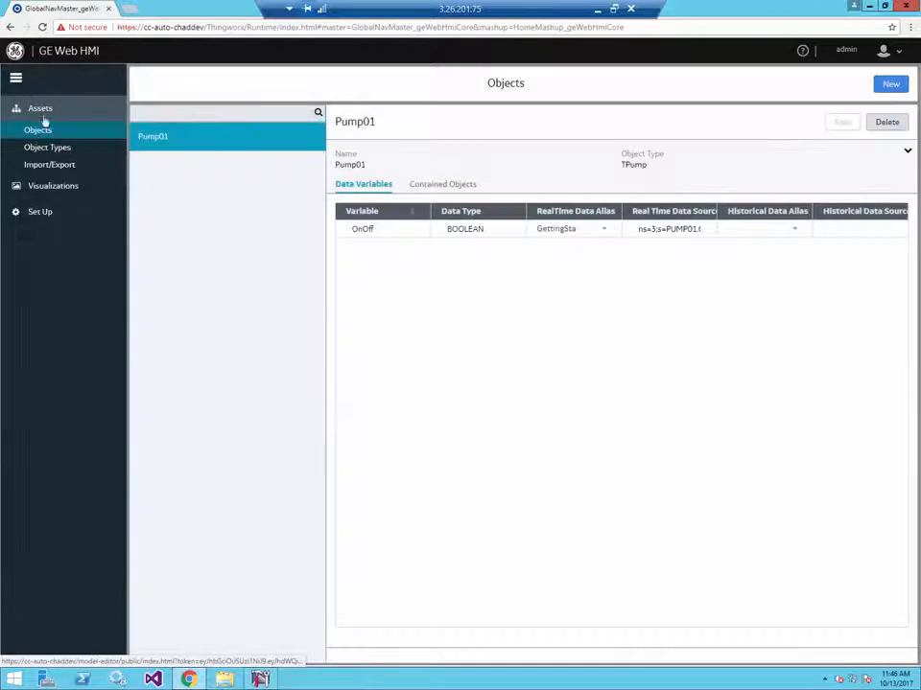
left_click(62, 149)
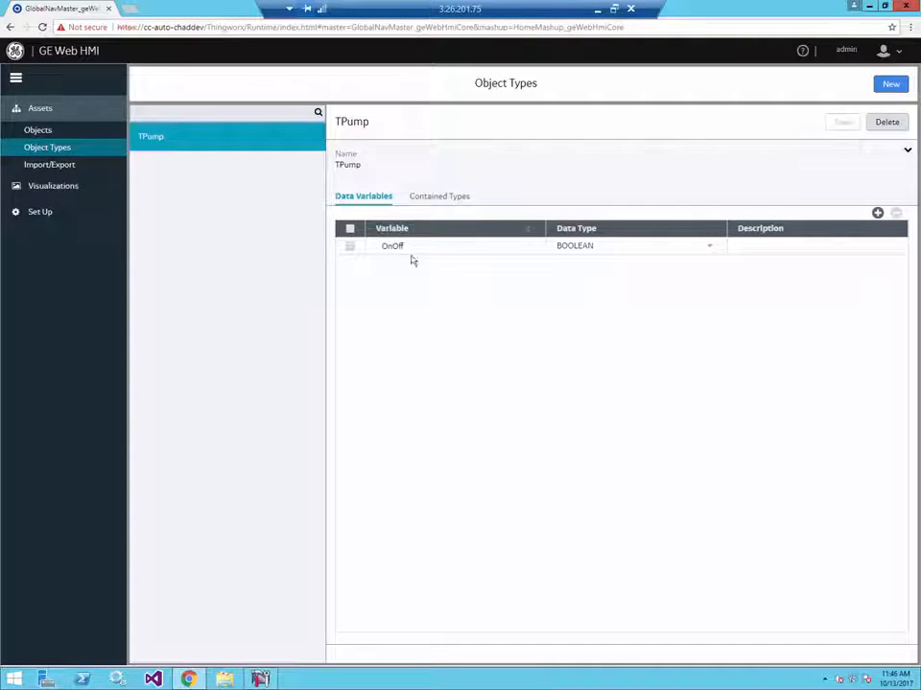
left_click(877, 213)
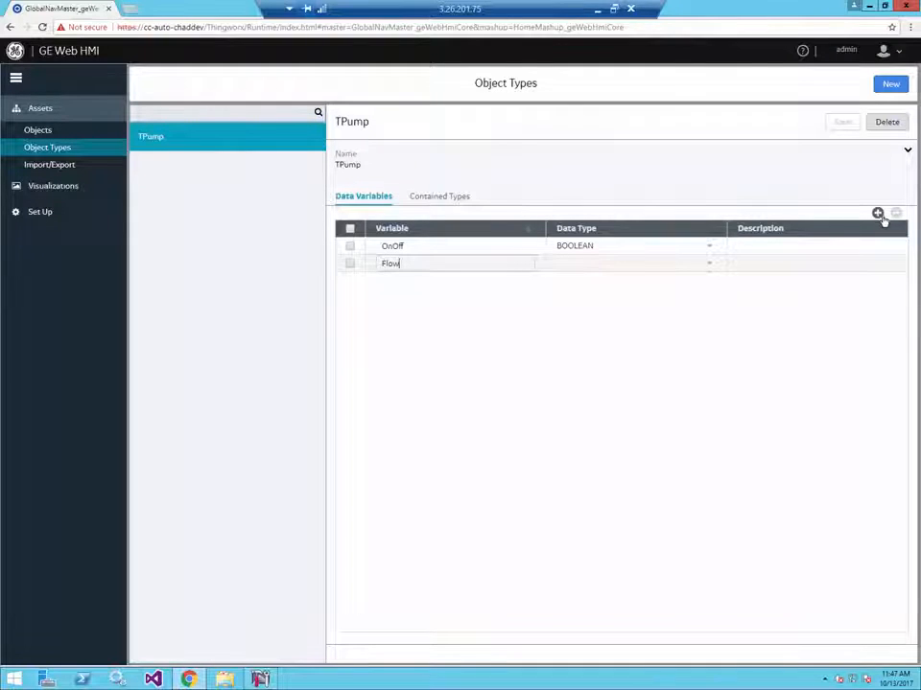
left_click(708, 265)
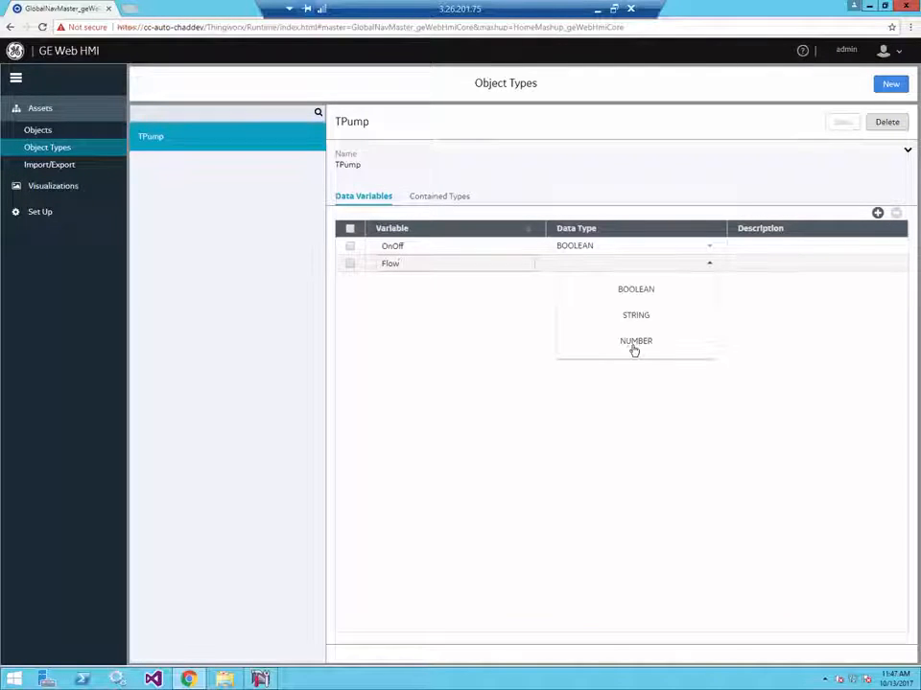
left_click(634, 342)
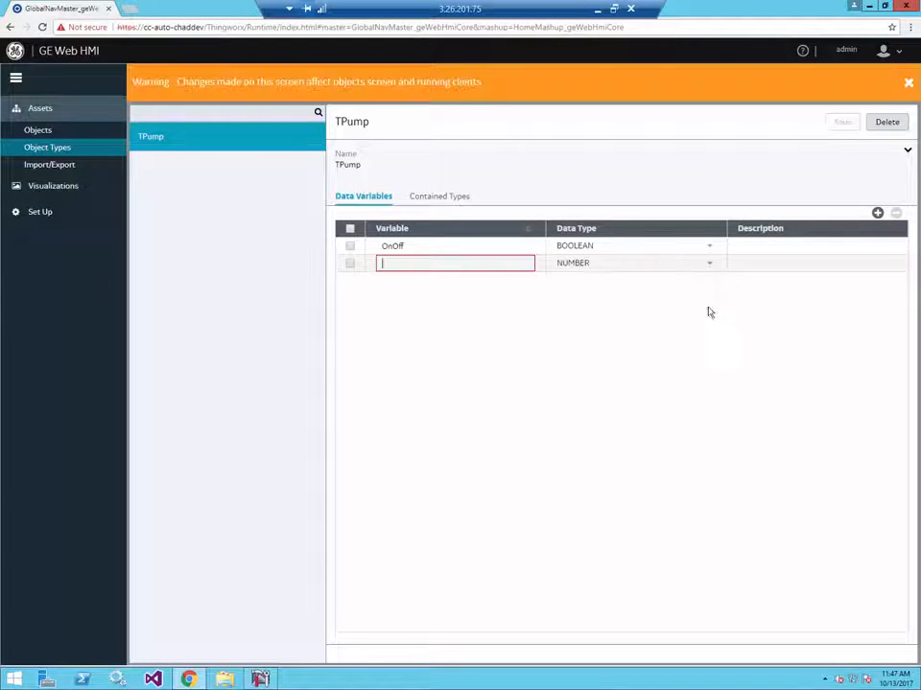
left_click(511, 266)
type("Flow")
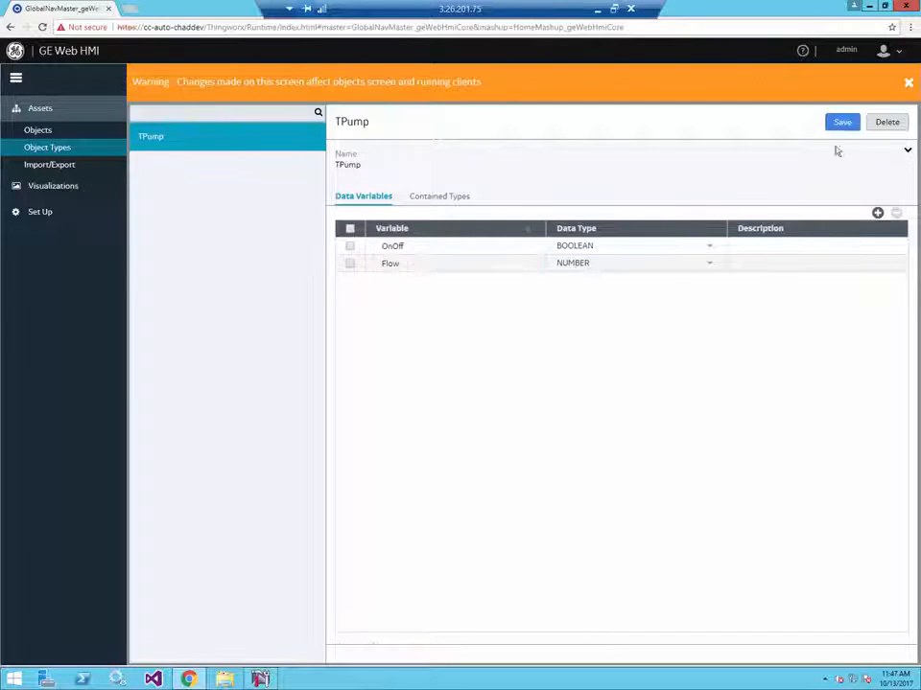
left_click(848, 124)
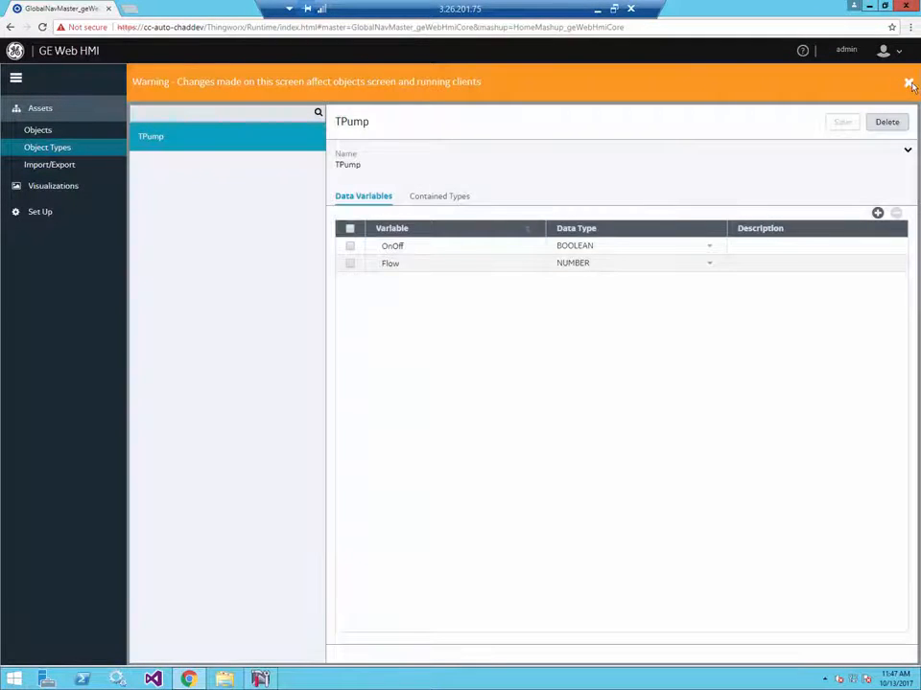
left_click(908, 82)
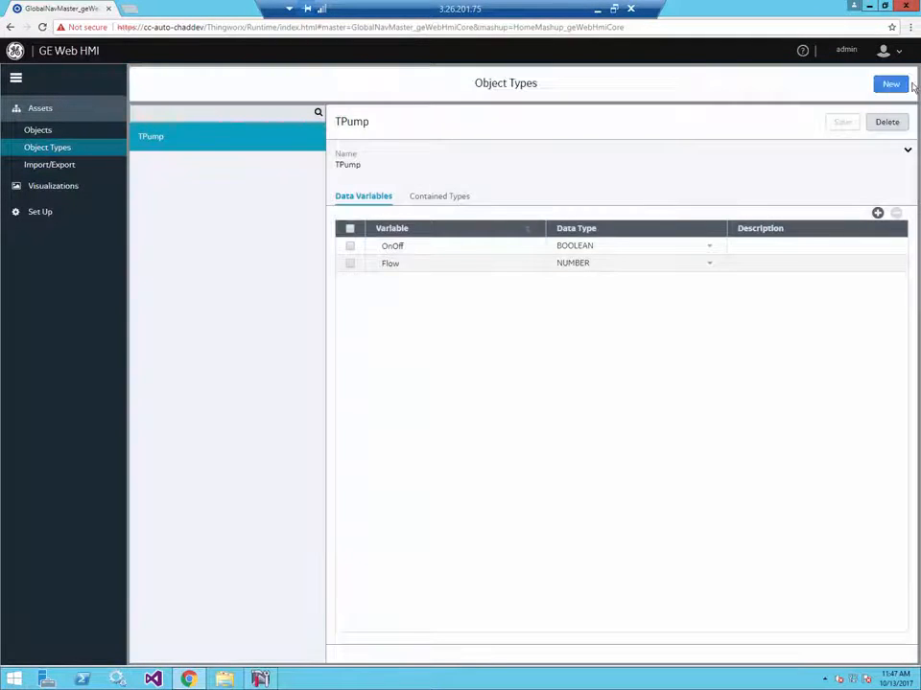
- Set the Pump01 object's Flow variable to real-time alias GettingStarted and real-time data source ns=3;s=PUMP01.FLOW.Value, adapting the OnOff source
left_click(40, 132)
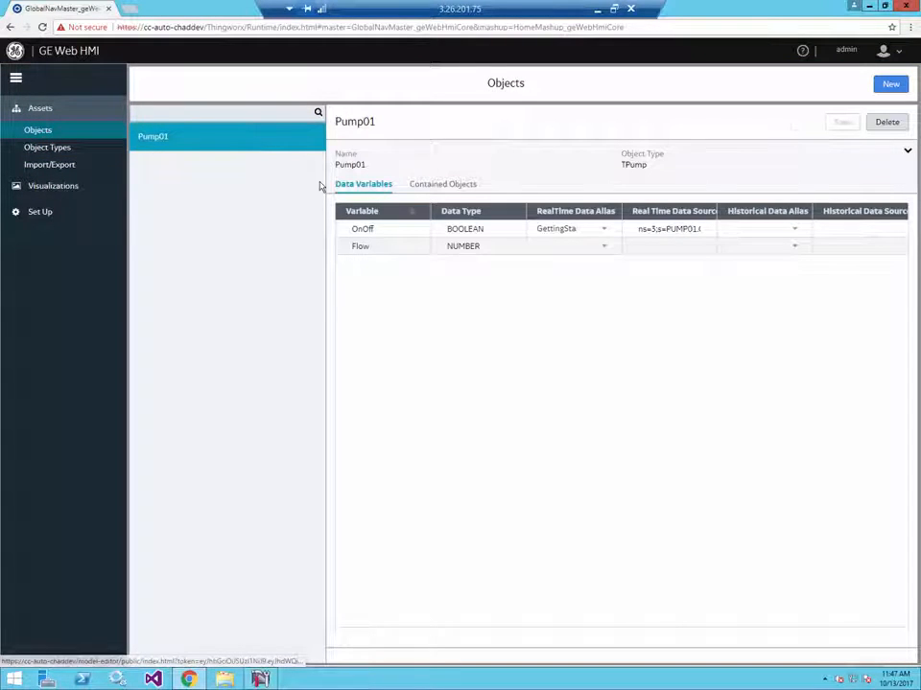
left_click(604, 248)
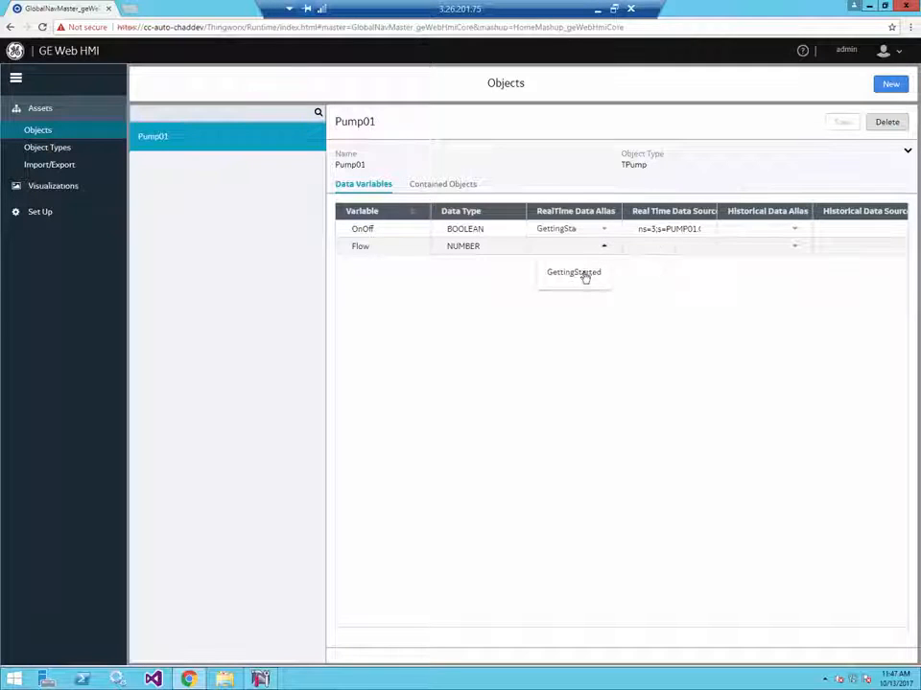
left_click(585, 274)
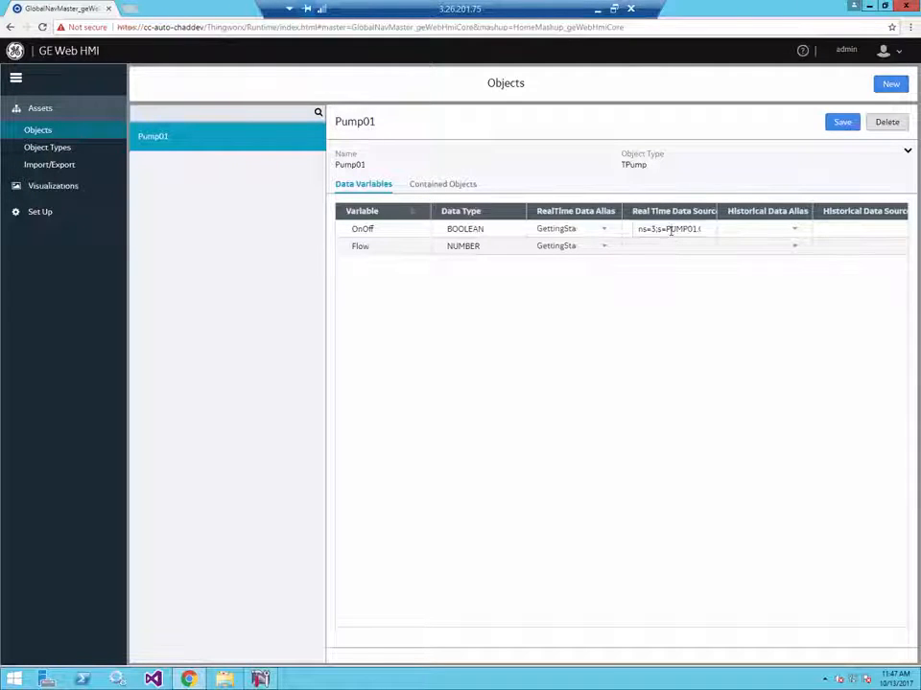
key("ctrl+a")
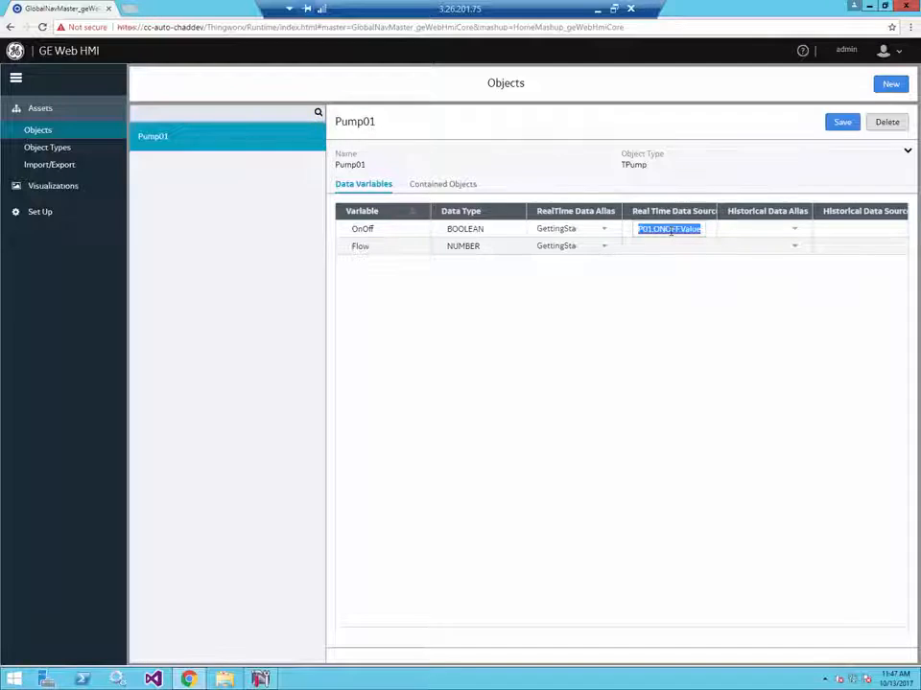
key("ctrl+c")
left_click(663, 247)
key("ctrl+v")
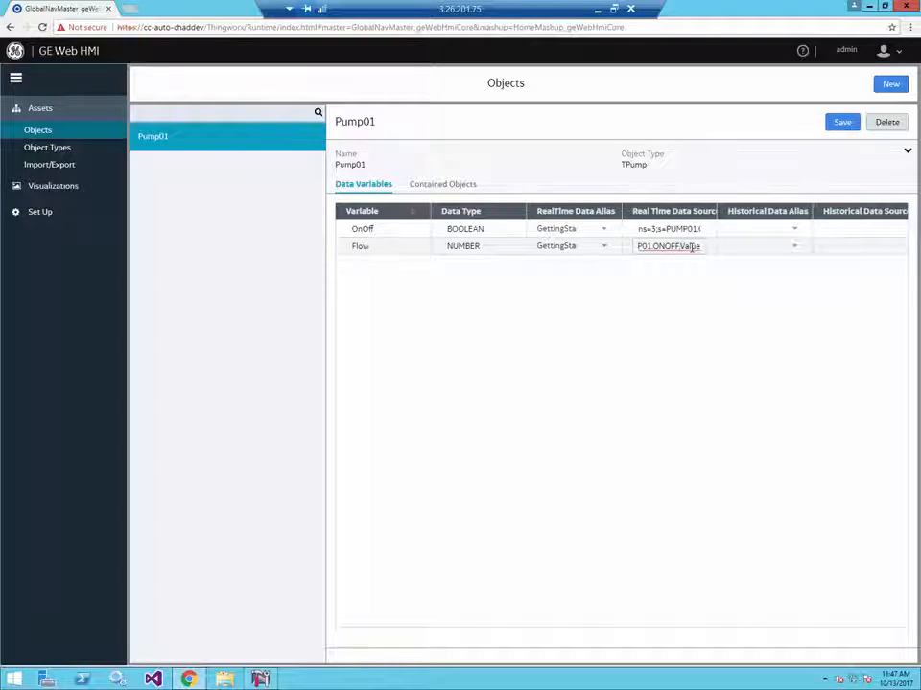
key("BackSpace")
key("BackSpace")
key("BackSpace")
key("BackSpace")
key("BackSpace")
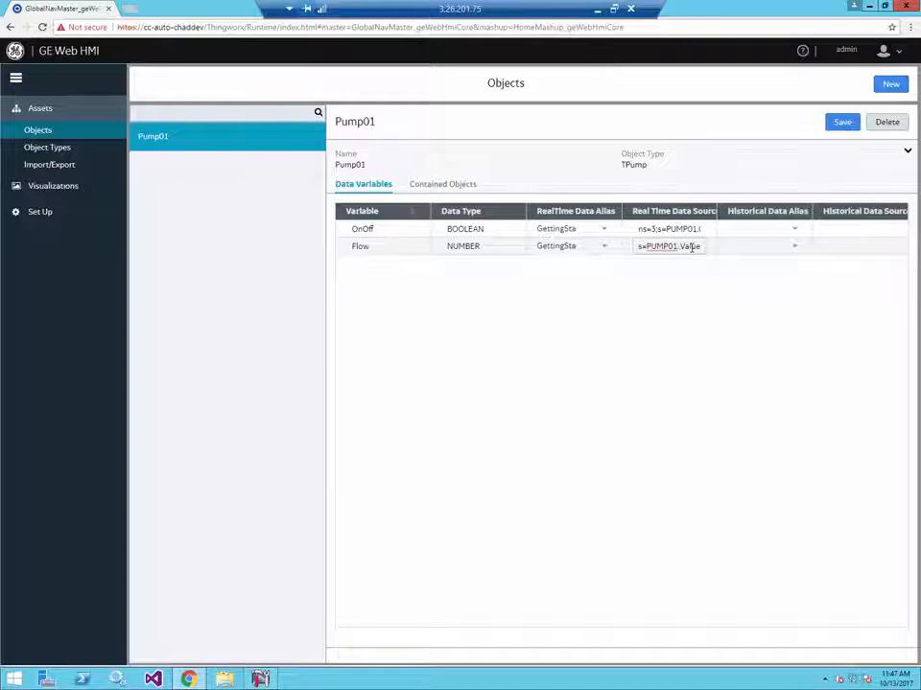
type("FLOW")
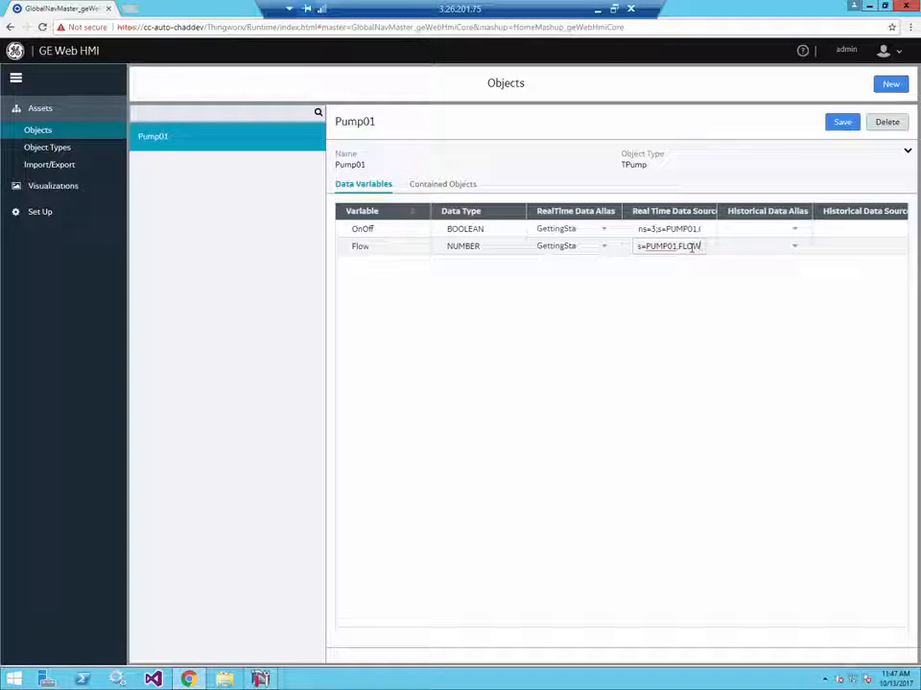
- Set the historical data alias of Pump01's Flow variable to Historian
left_click(752, 247)
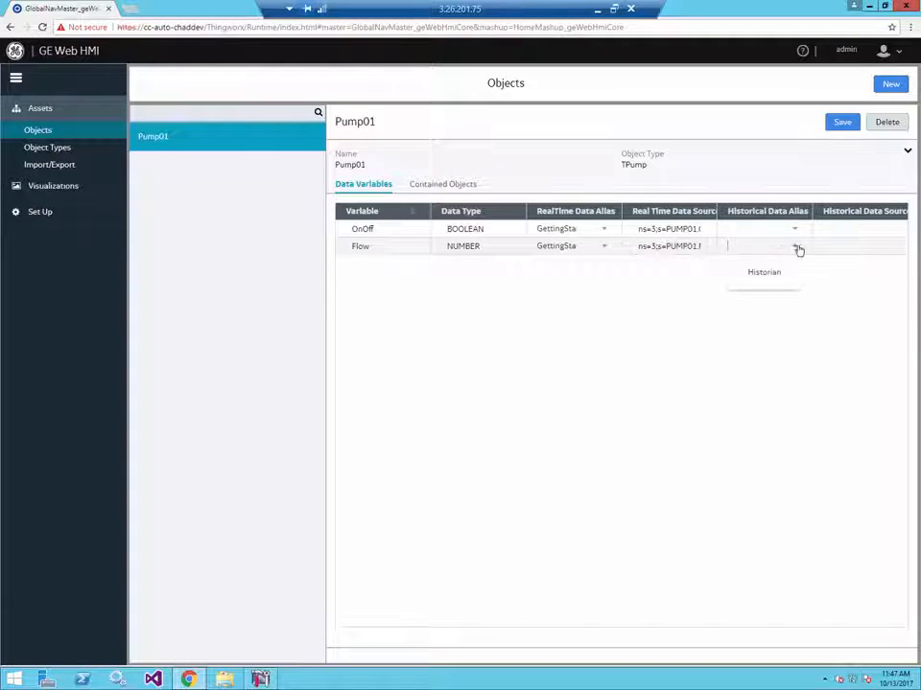
left_click(767, 272)
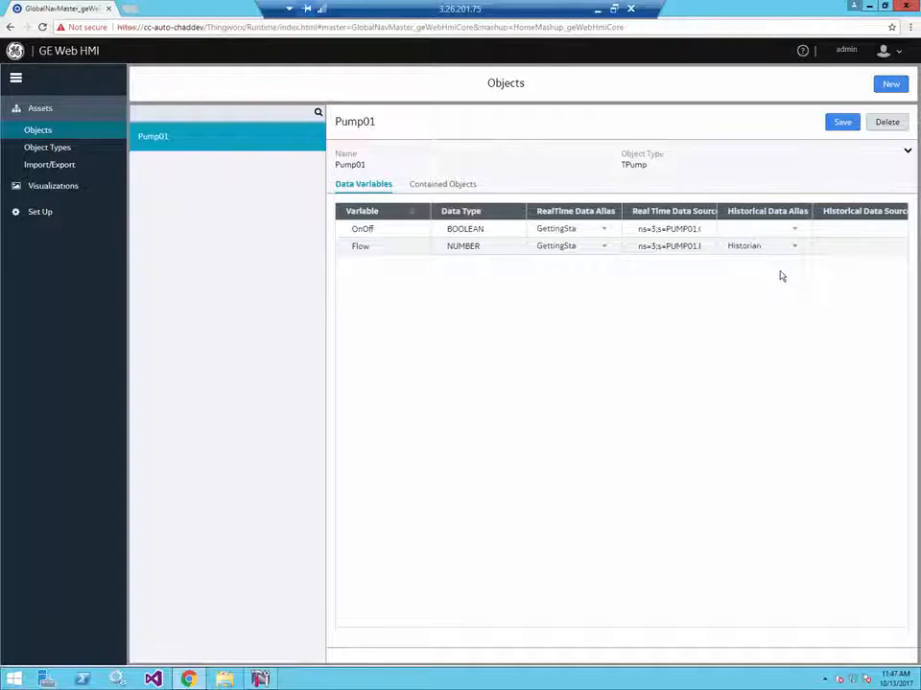
left_click(830, 249)
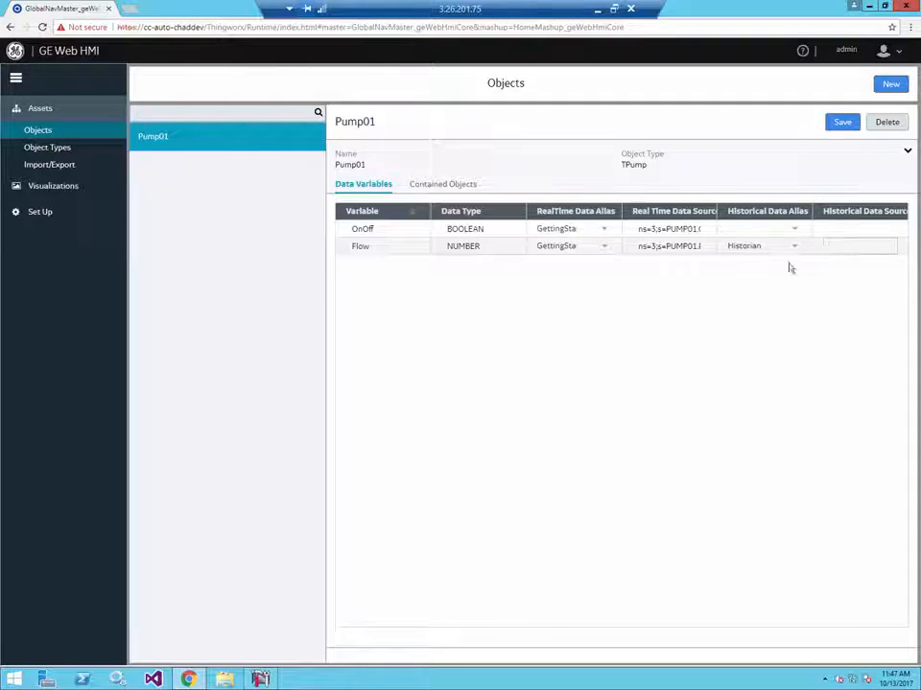
- Open Proficy Historian Administrator and search the whole tag database to look up the exact name of the Pump01 Flow tag
left_click(12, 676)
left_click(273, 359)
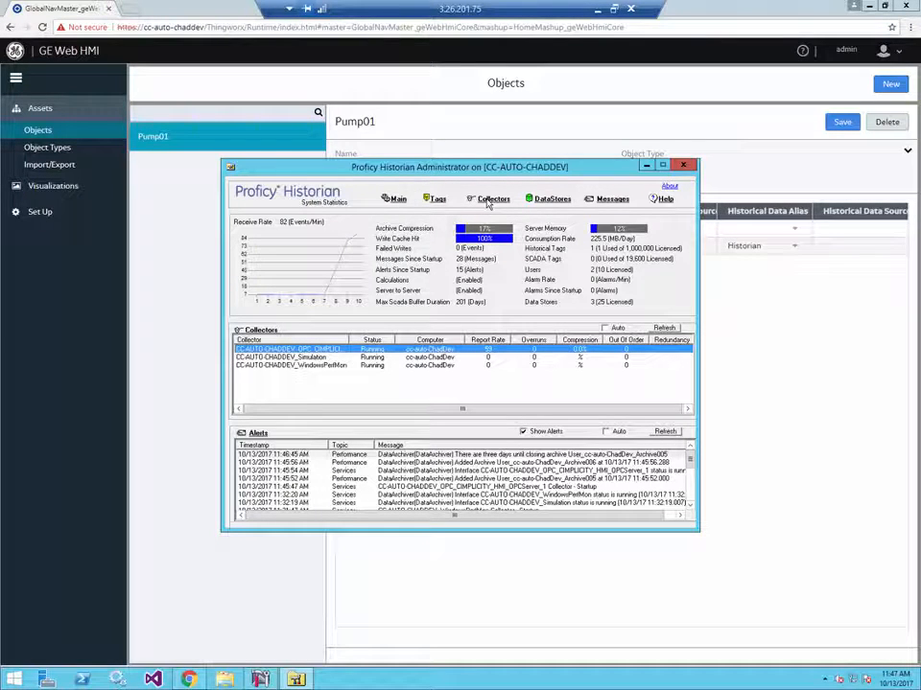
left_click(489, 199)
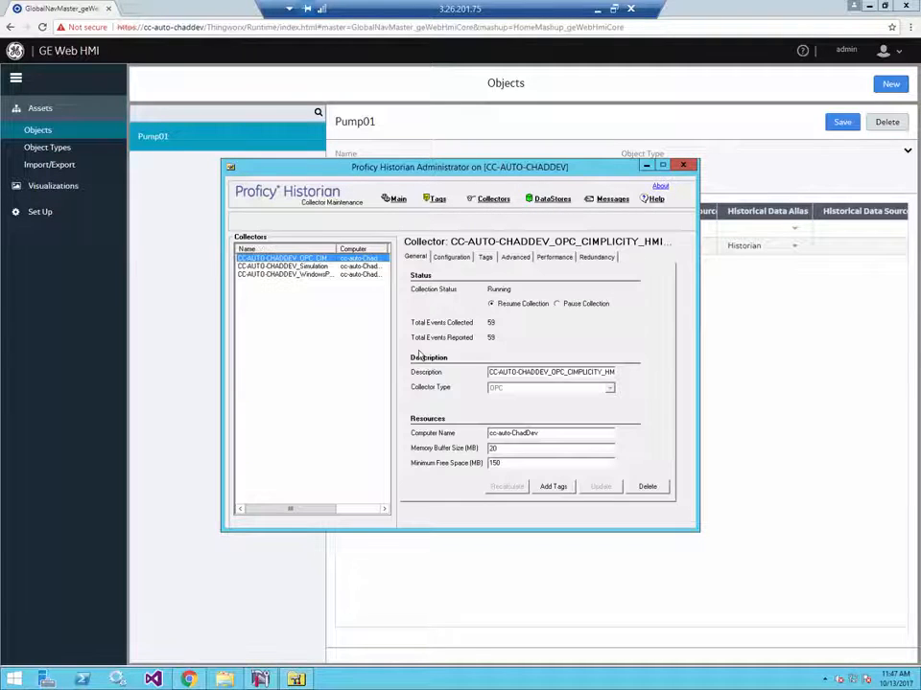
left_click(439, 200)
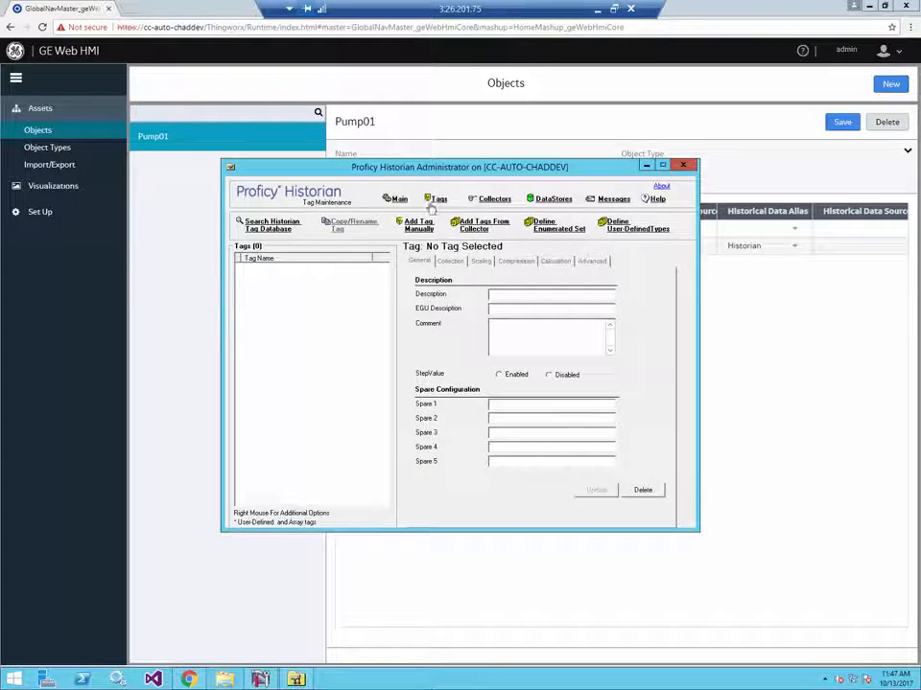
left_click(275, 226)
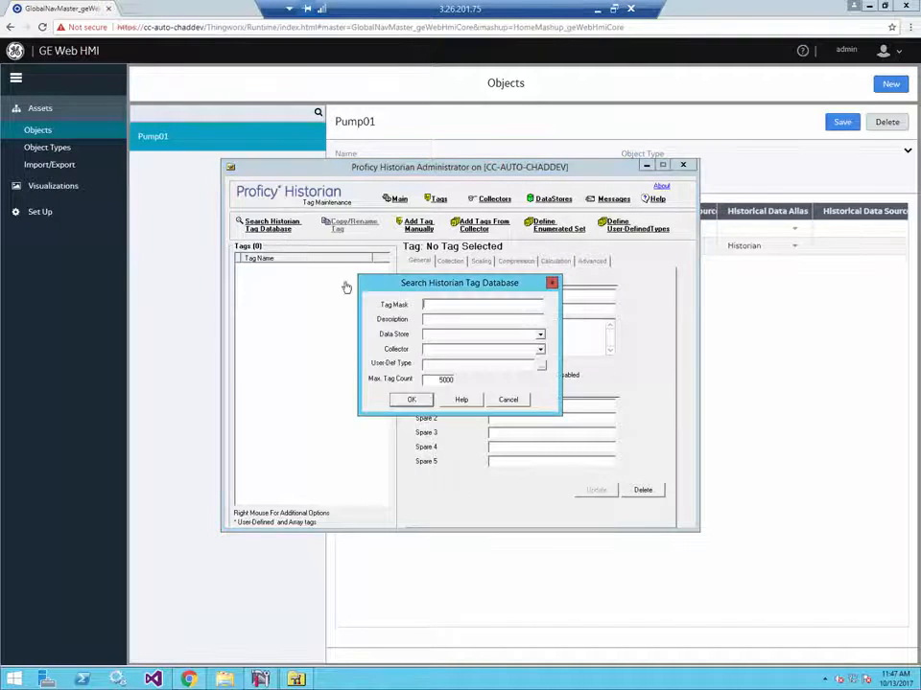
left_click(411, 401)
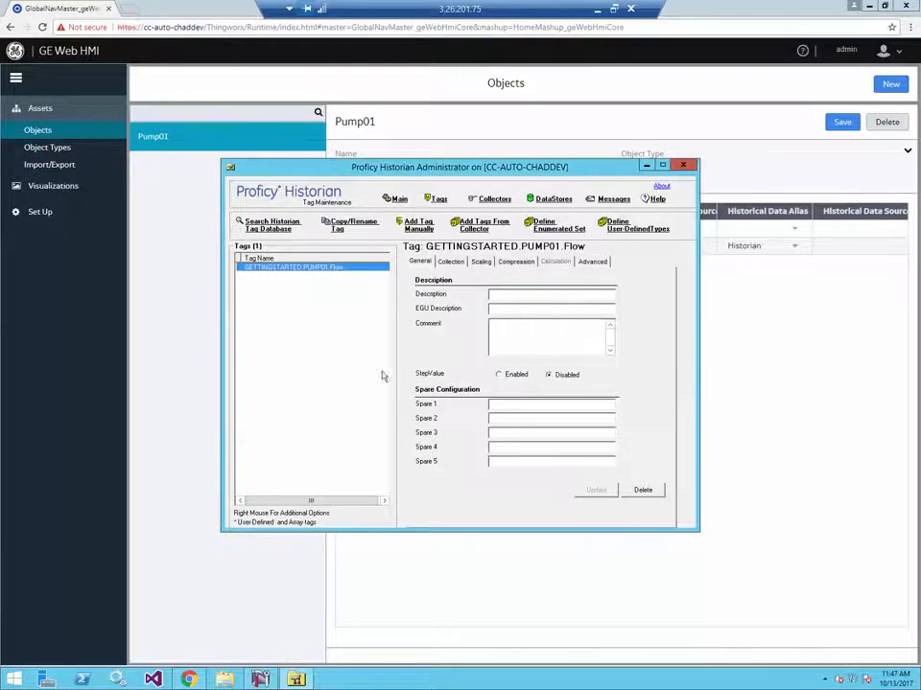
right_click(298, 271)
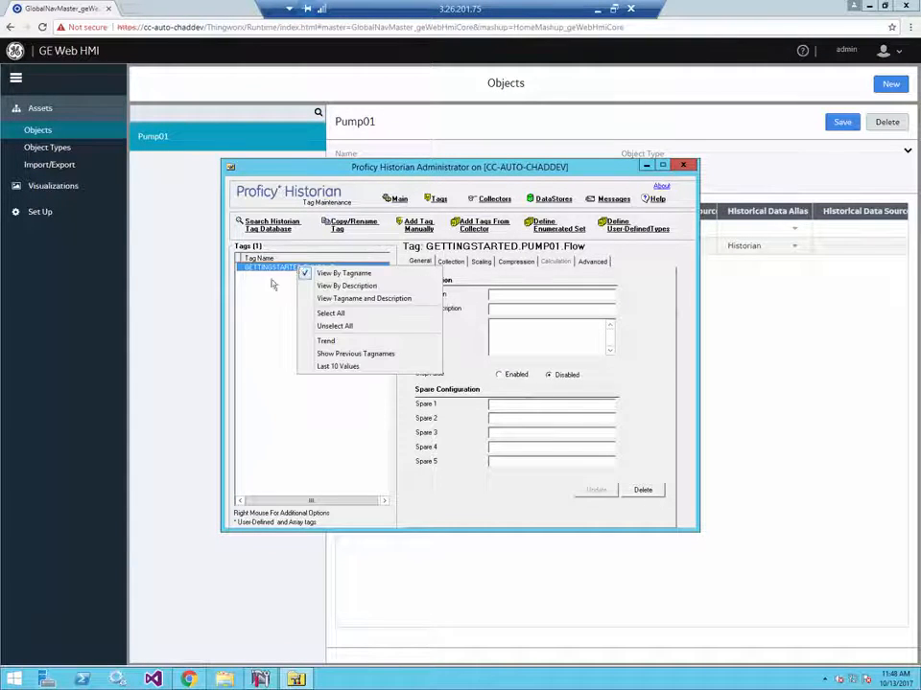
left_click(272, 283)
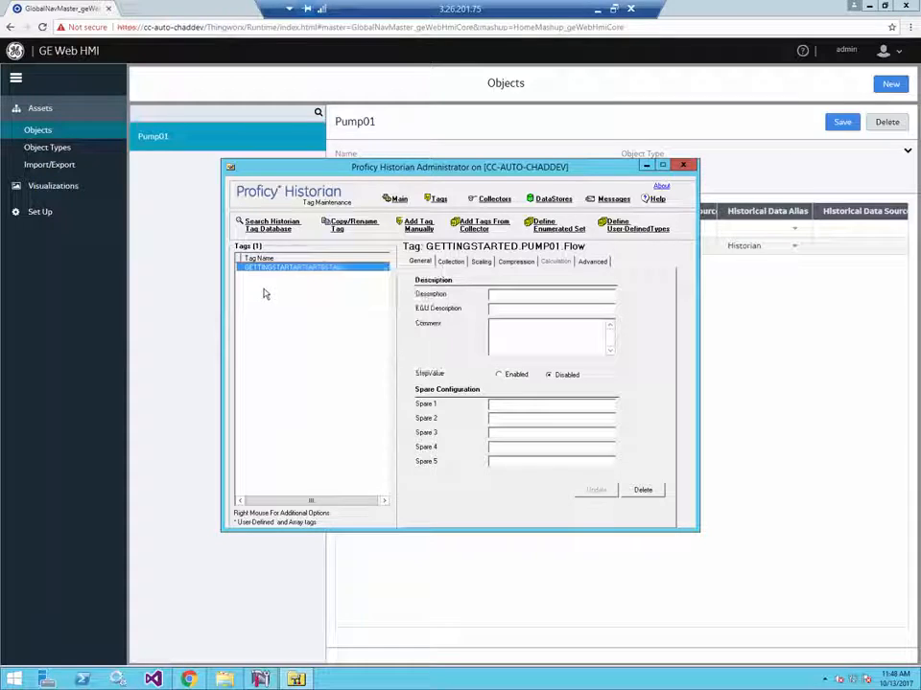
- Return to GE Web HMI and enter GETTINGSTARTED.PUMP01.Flow as the Flow variable's historical data source
left_click(846, 248)
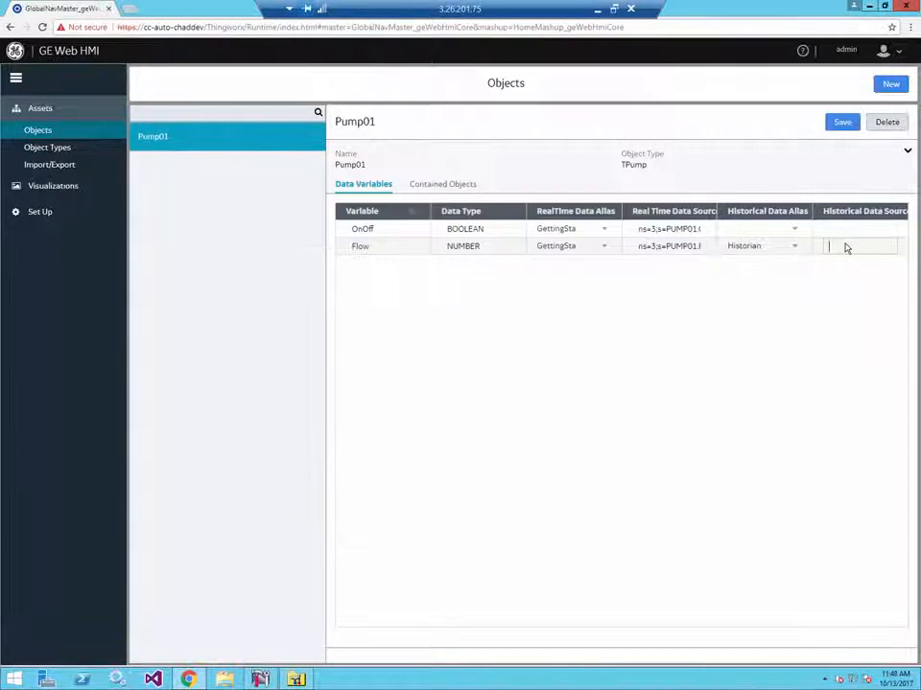
type("GETTIN")
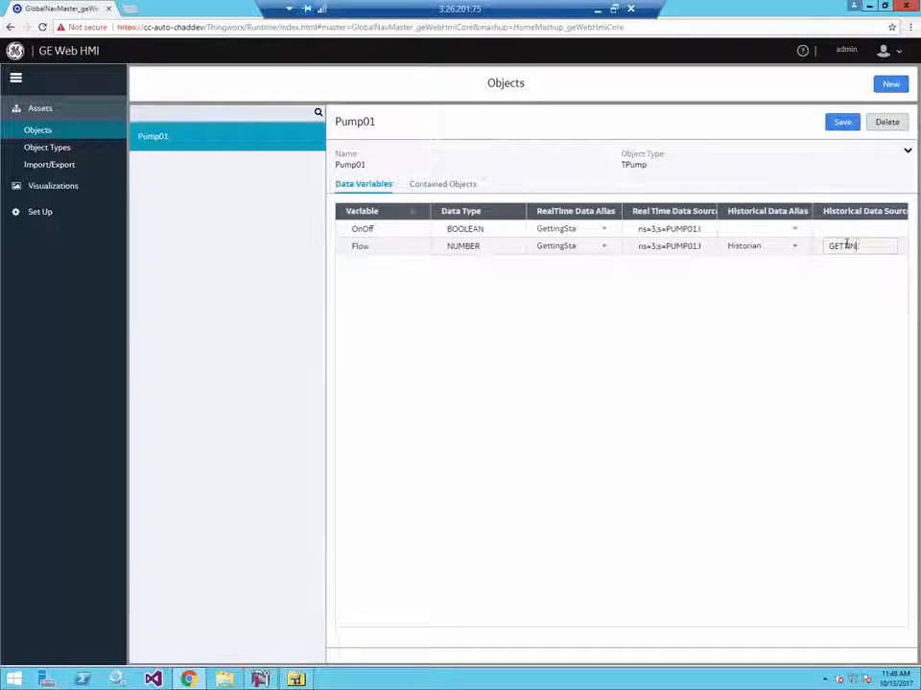
type("GSTART")
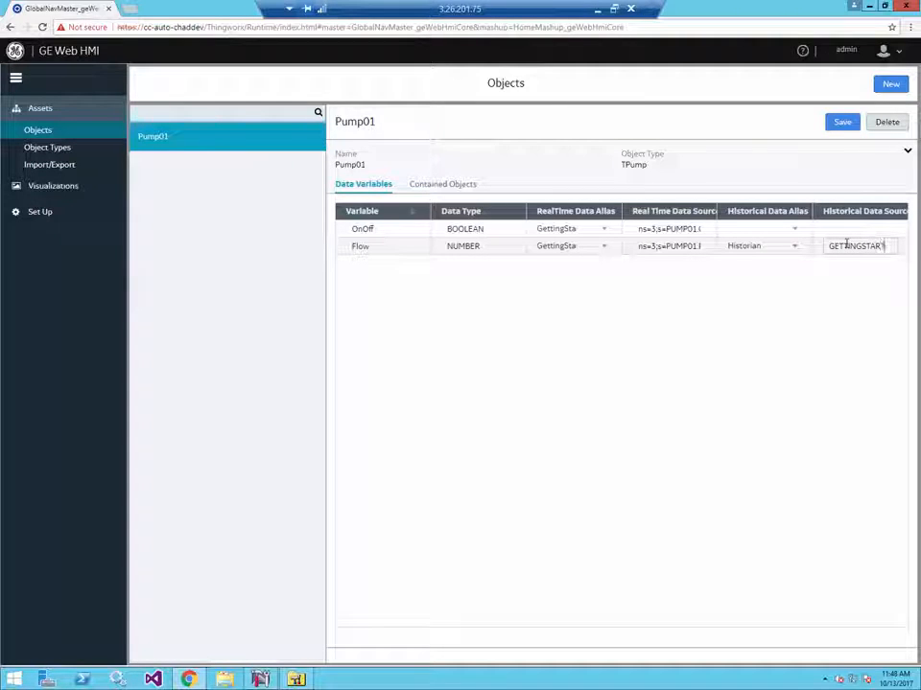
type("ED.PUMP0")
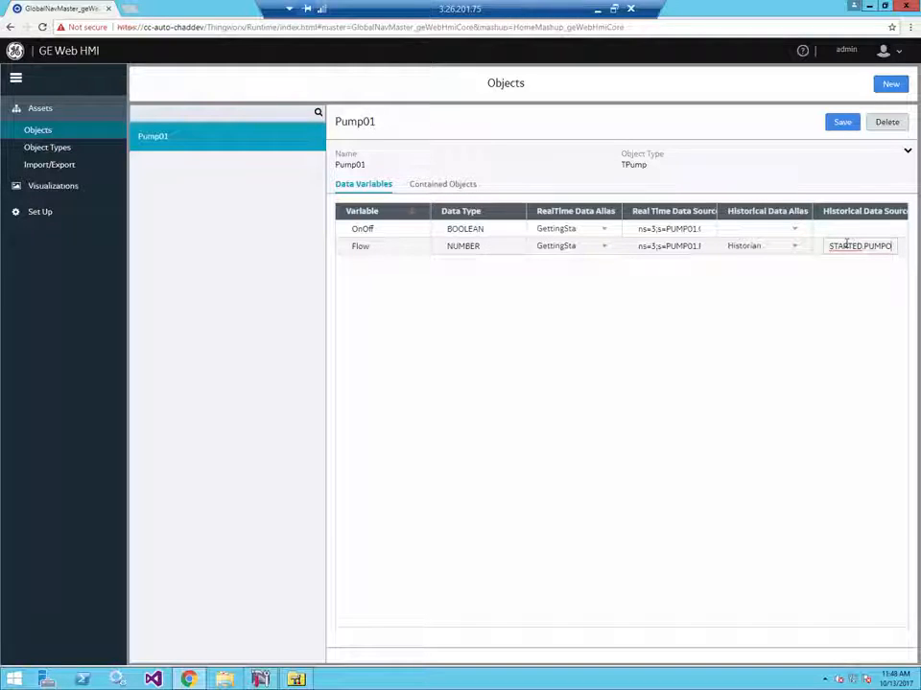
key("BackSpace")
type("01.Flow")
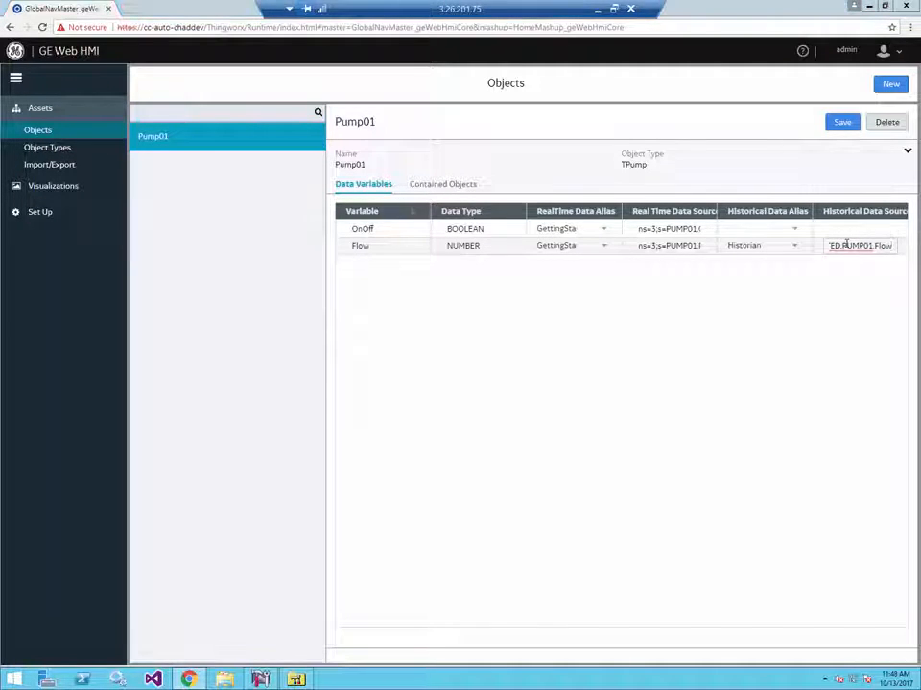
- Check Flow's historical data source against the tag name in Proficy Historian Administrator, make sure it ends in .Flow, and save Pump01
key("alt+Tab")
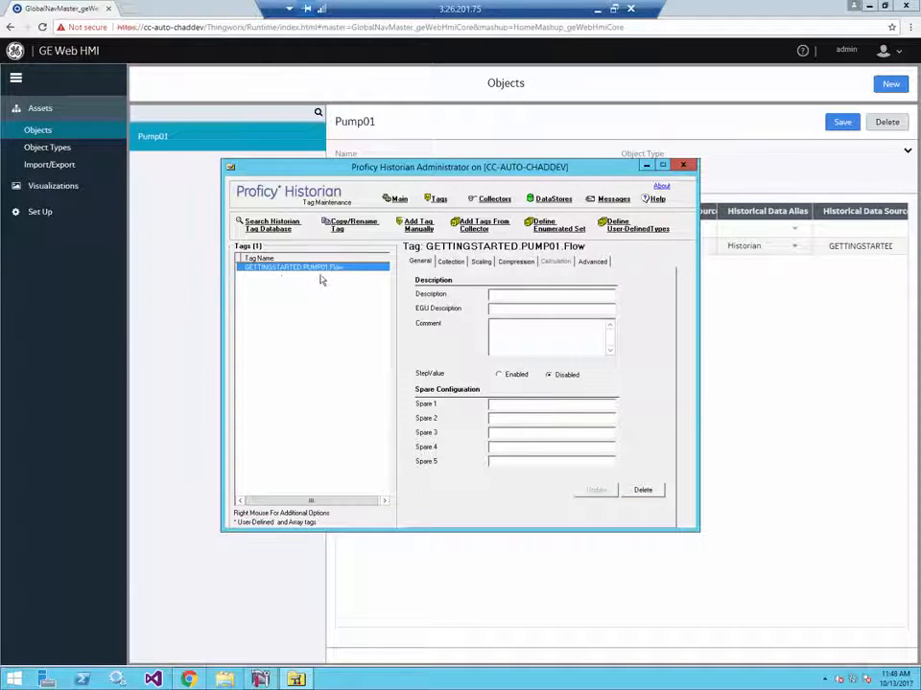
left_click(796, 294)
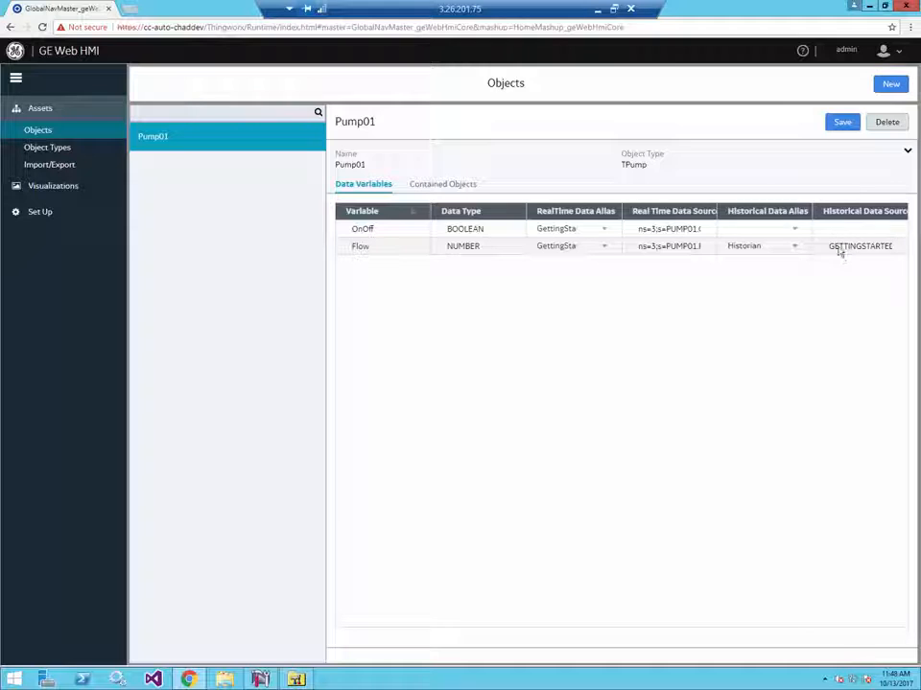
left_click_drag(810, 219, 791, 222)
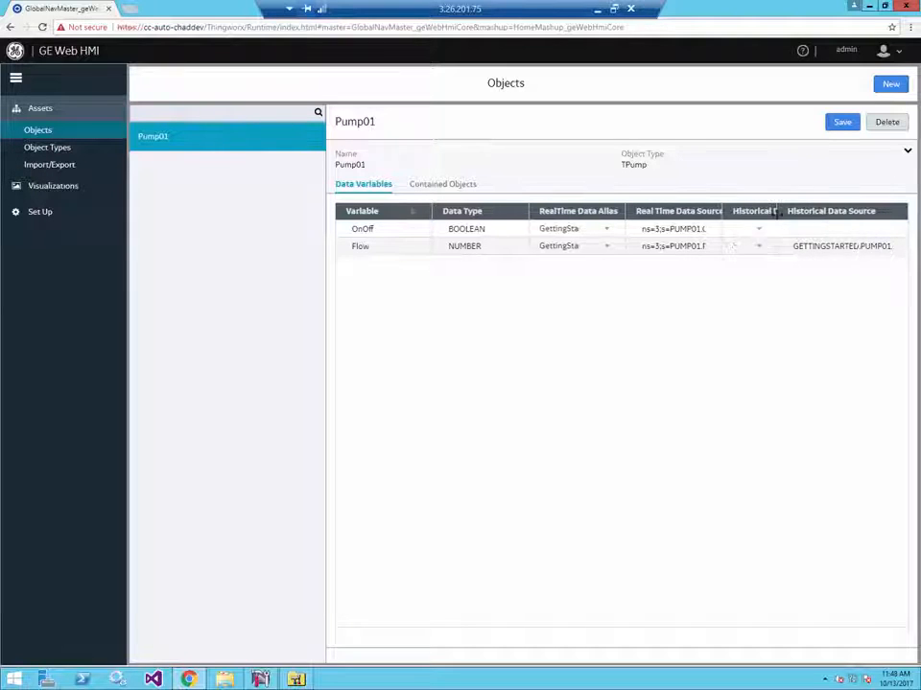
left_click(888, 247)
type(".Flow")
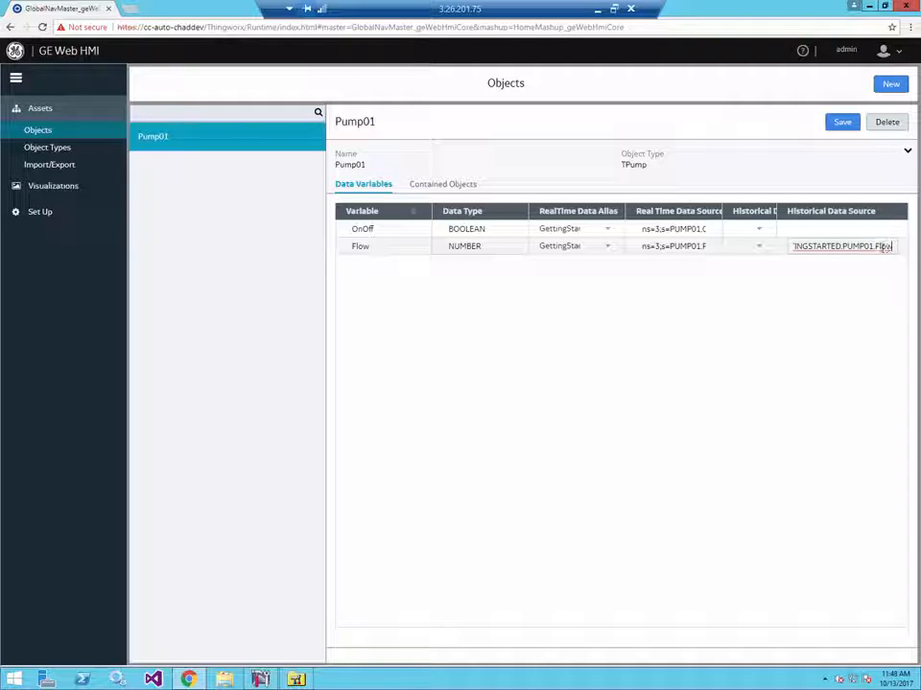
left_click(841, 301)
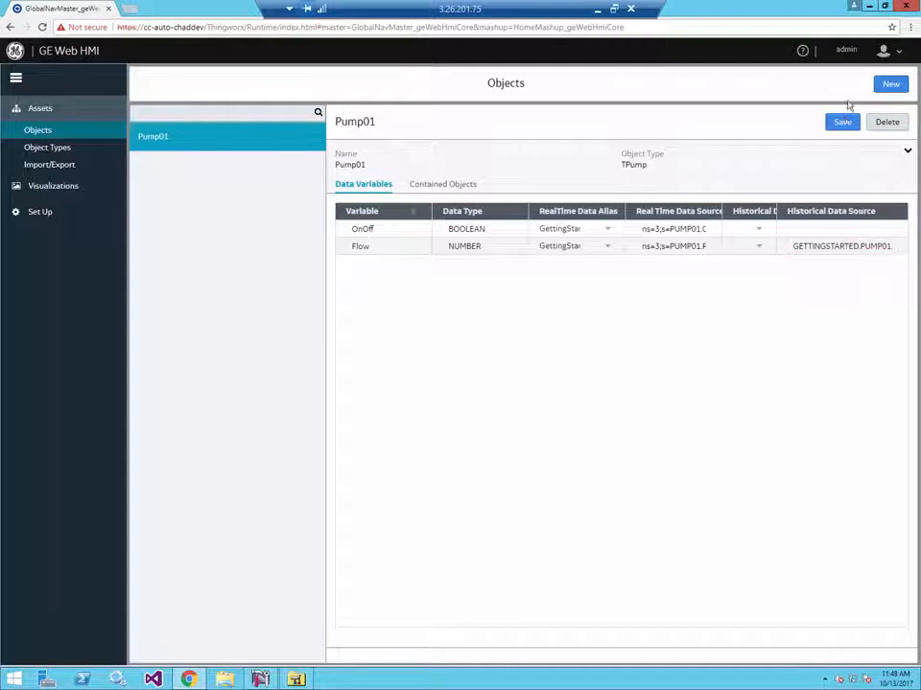
left_click(842, 122)
left_click_drag(778, 210, 818, 211)
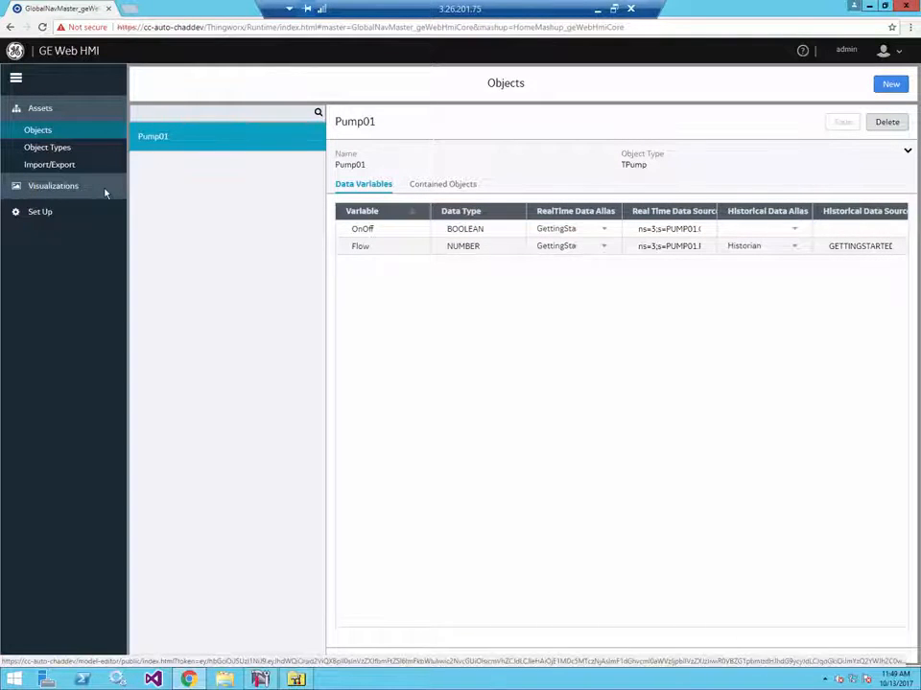
- In the visualization Designer, mark the Flow variable as trendable on TPump's trend card and save the object type
left_click(62, 148)
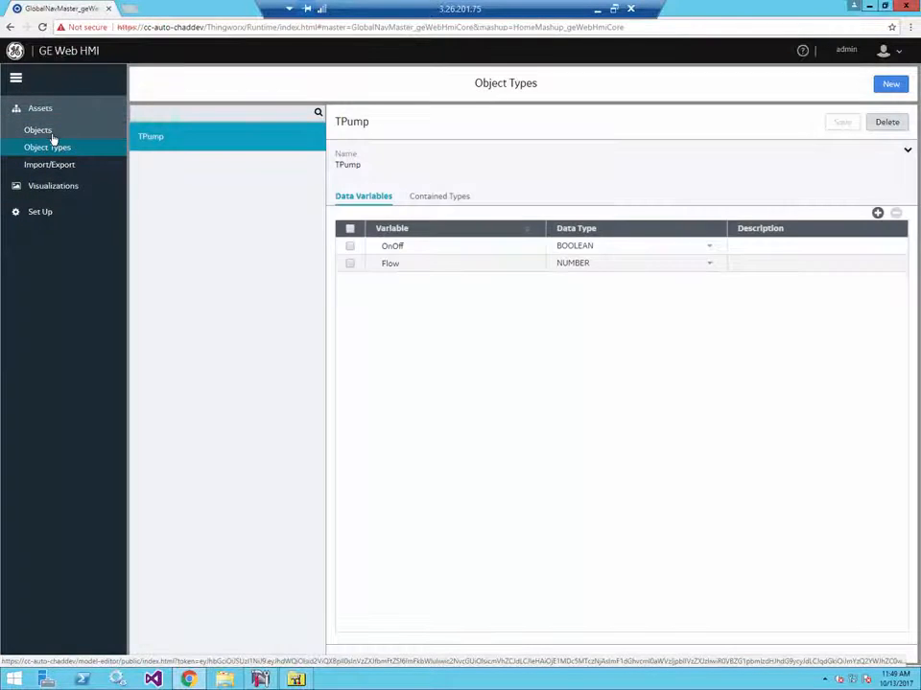
left_click(52, 135)
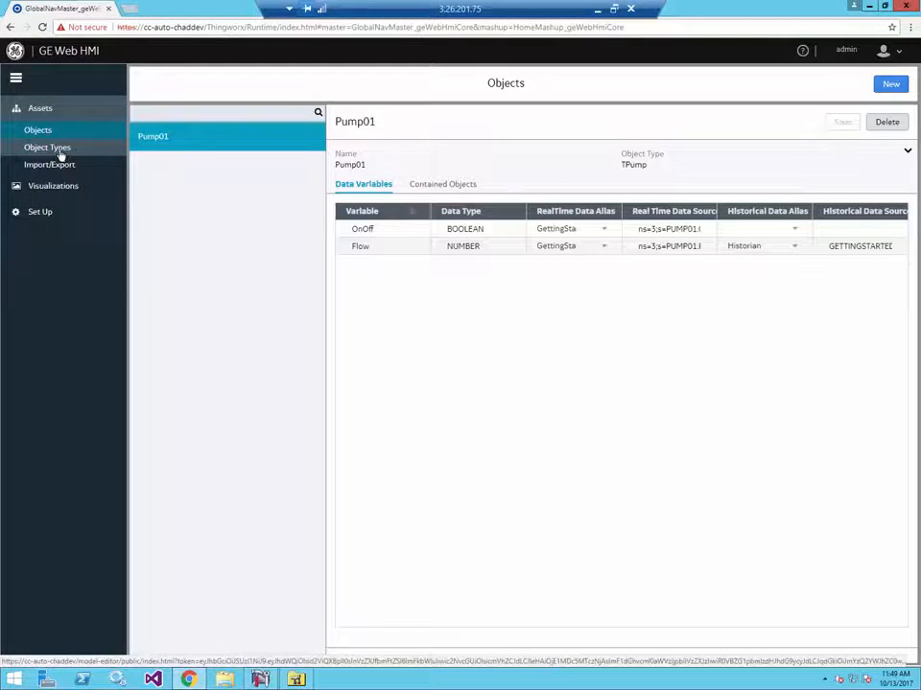
left_click(55, 187)
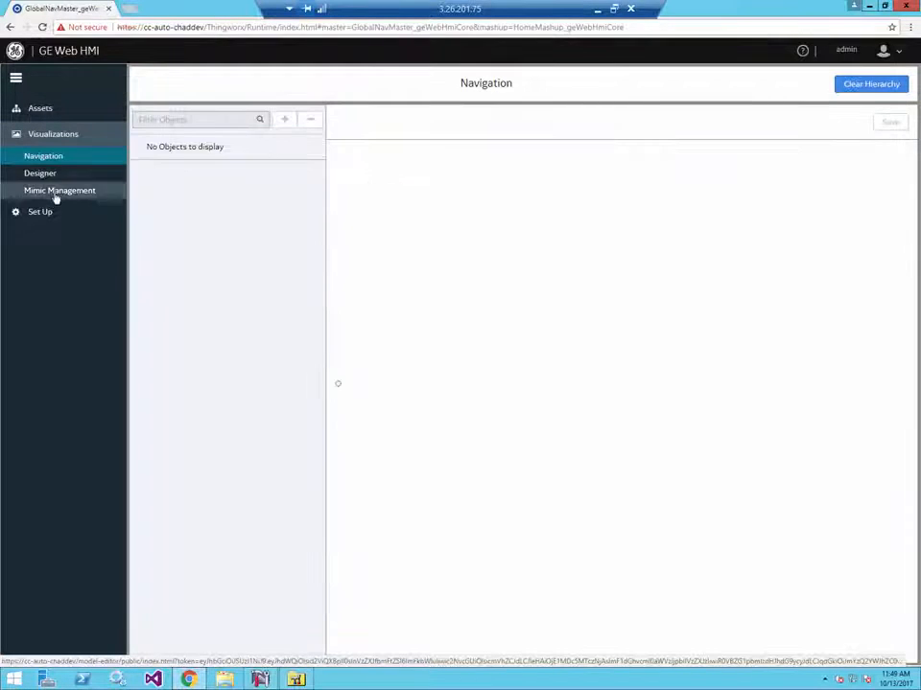
left_click(48, 175)
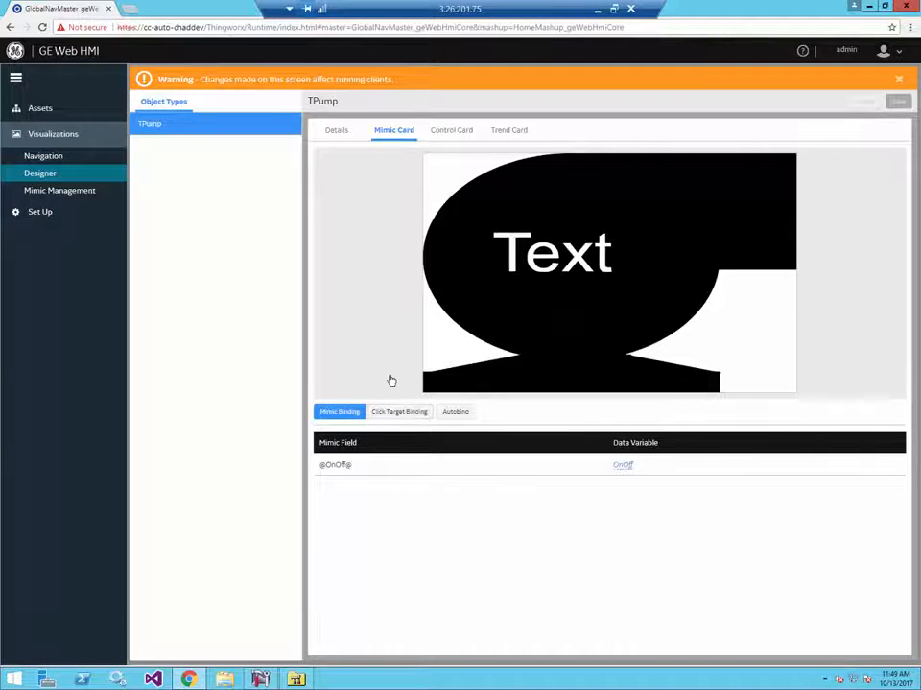
left_click(501, 131)
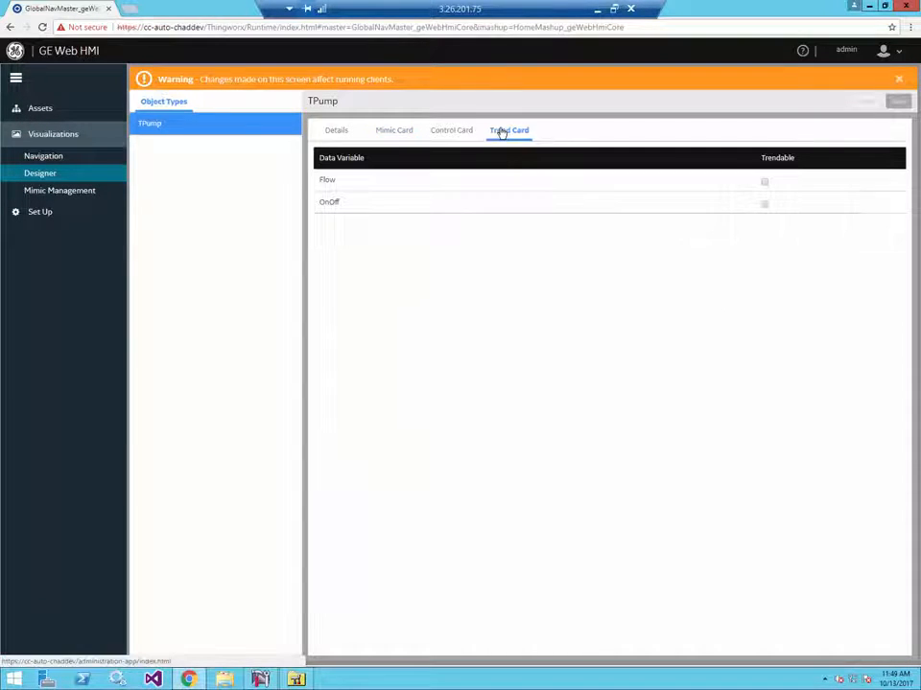
left_click(764, 183)
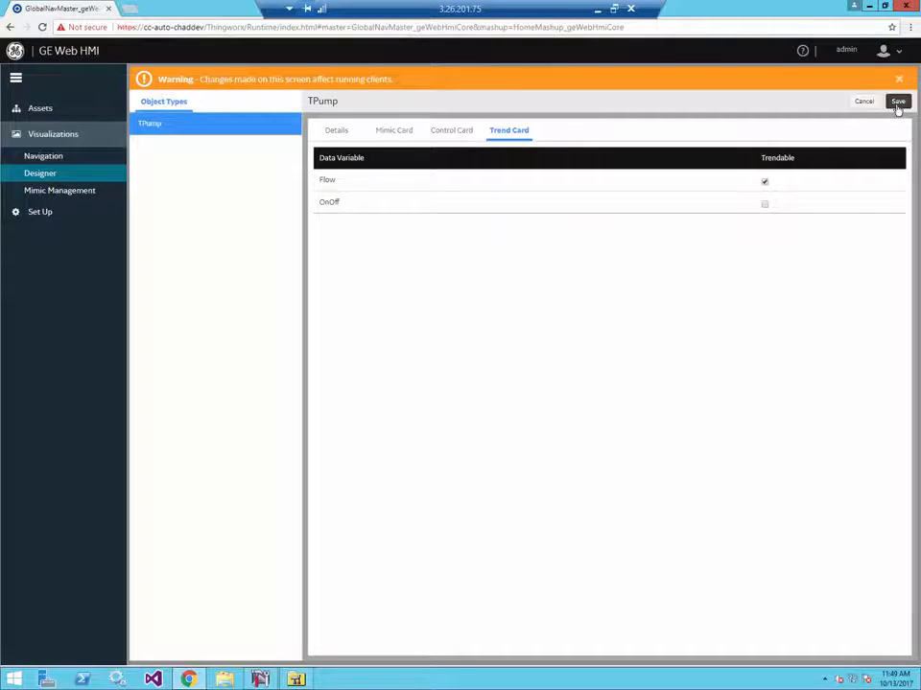
left_click(897, 103)
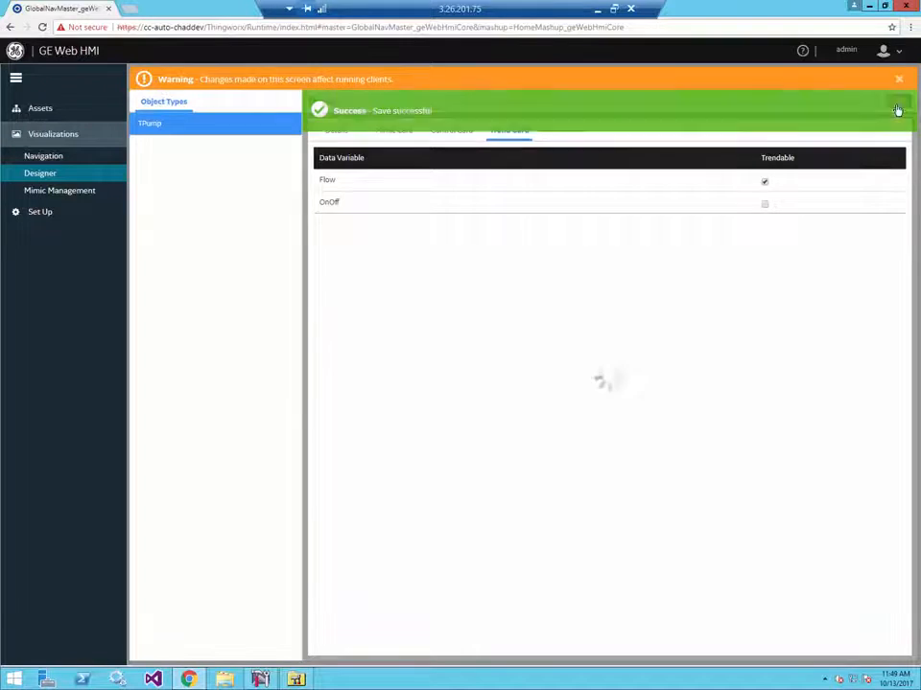
- Switch to the Runtime environment and display the Trend view for Pump01
left_click(883, 54)
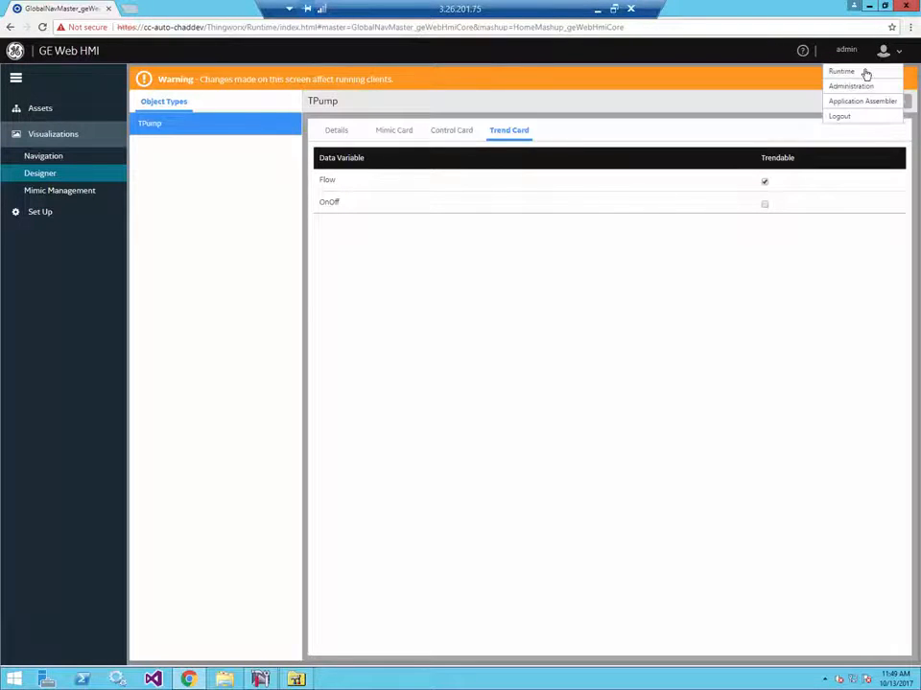
left_click(866, 73)
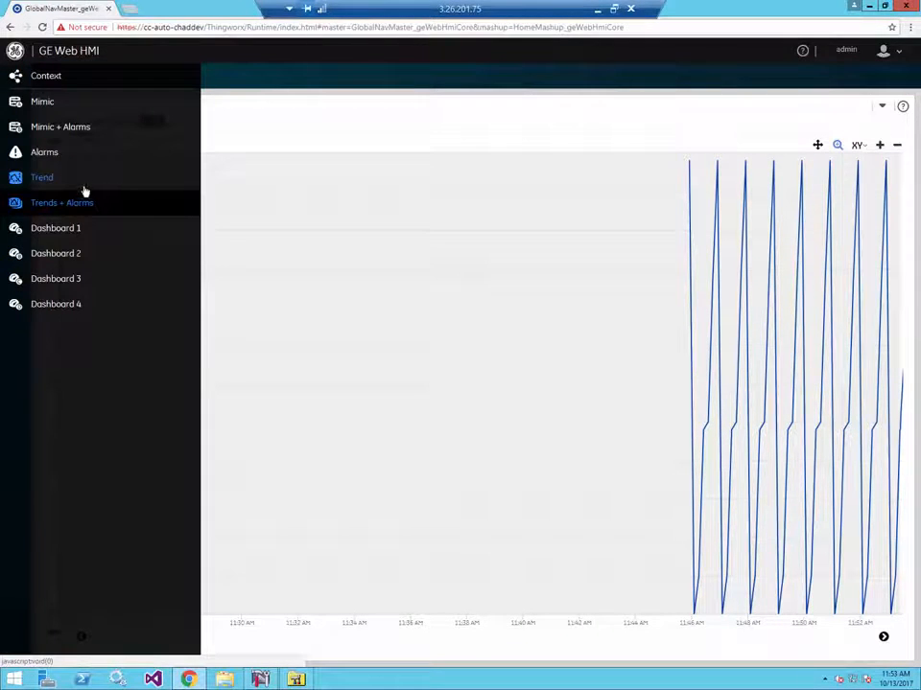
left_click(49, 178)
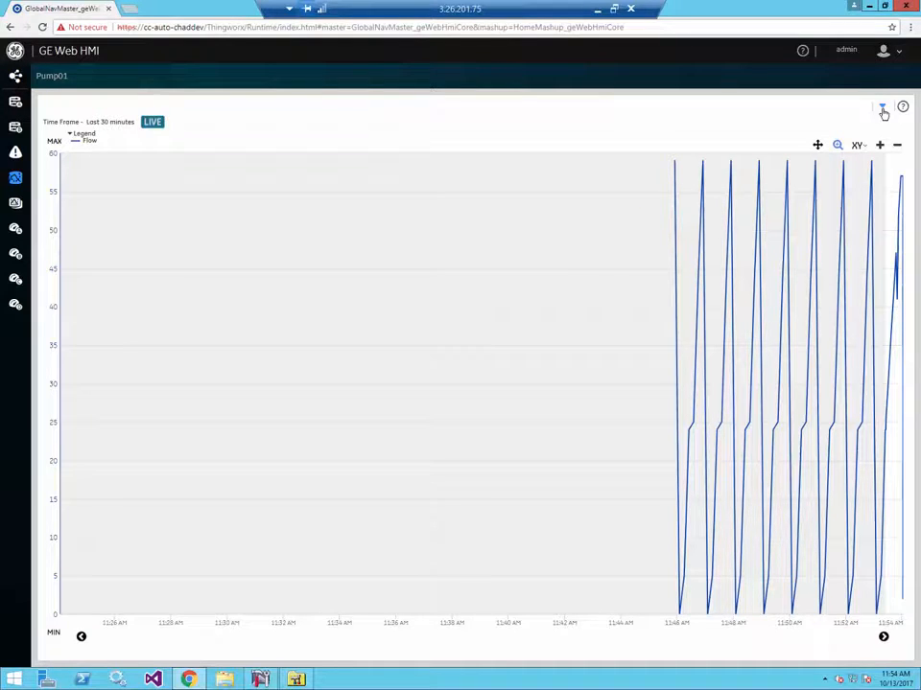
- Change the Pump01 trend's time settings from real-time to historical mode and close the trend configuration
left_click(883, 109)
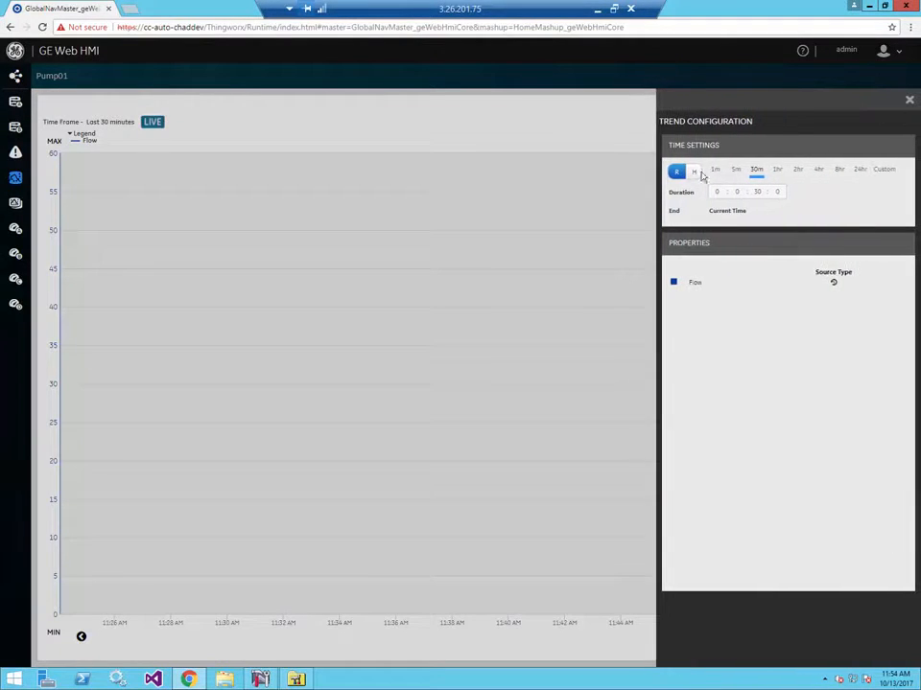
left_click(692, 172)
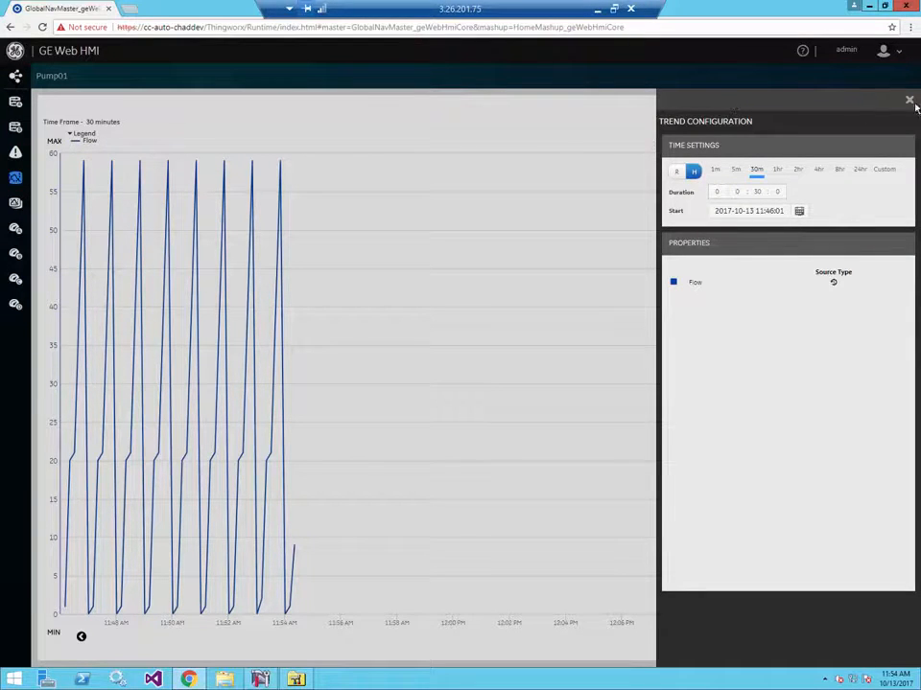
left_click(911, 102)
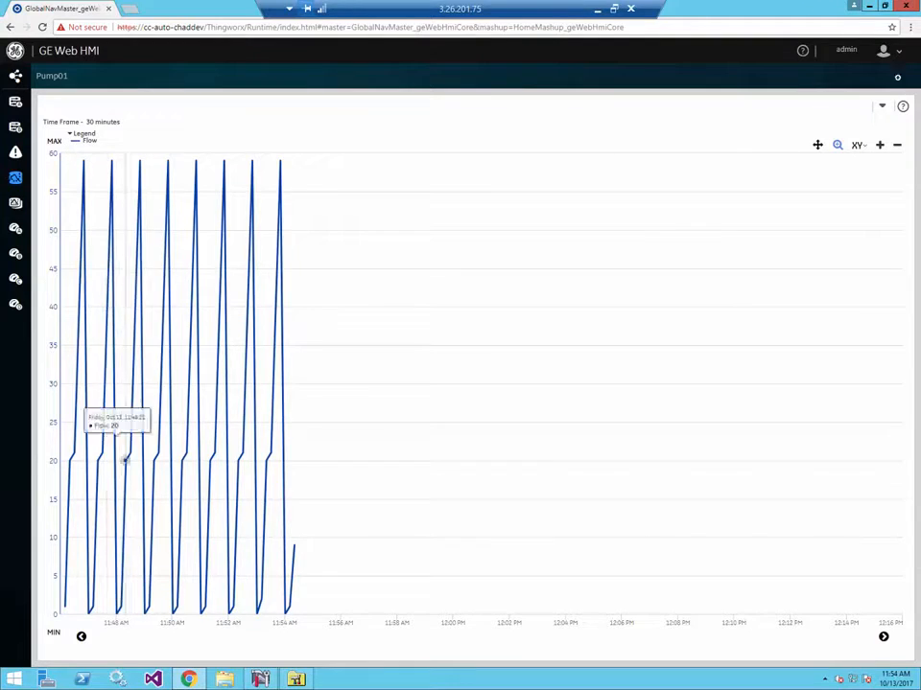
left_click(885, 110)
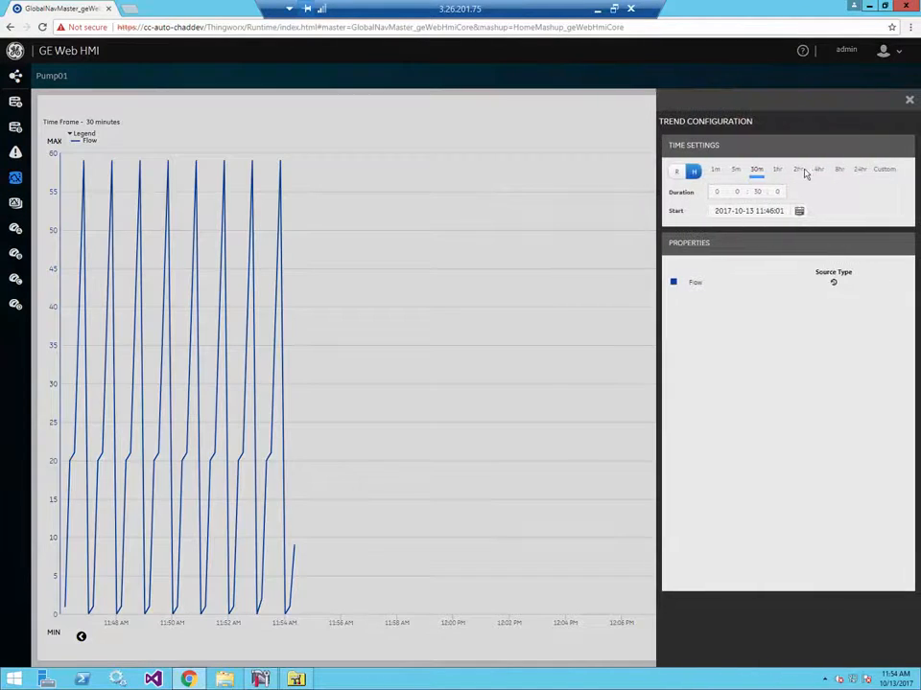
left_click(778, 171)
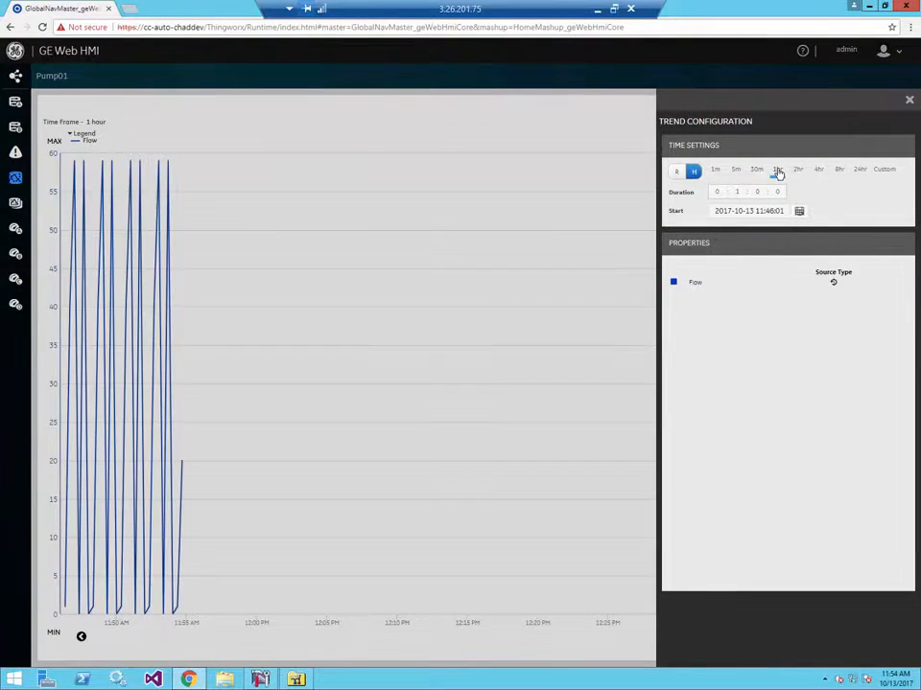
left_click(736, 171)
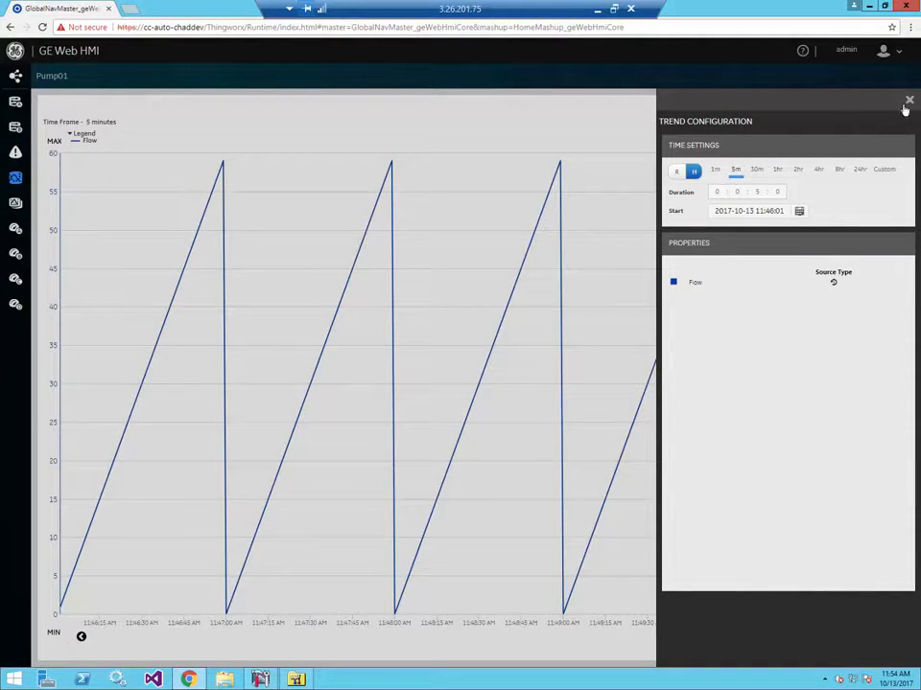
left_click(798, 211)
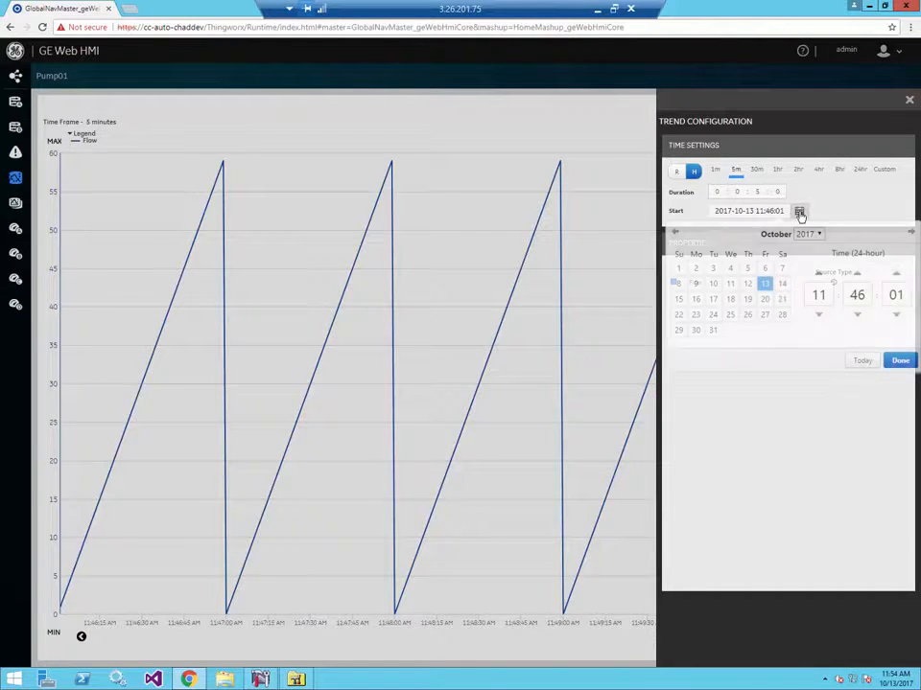
left_click(900, 361)
left_click(909, 101)
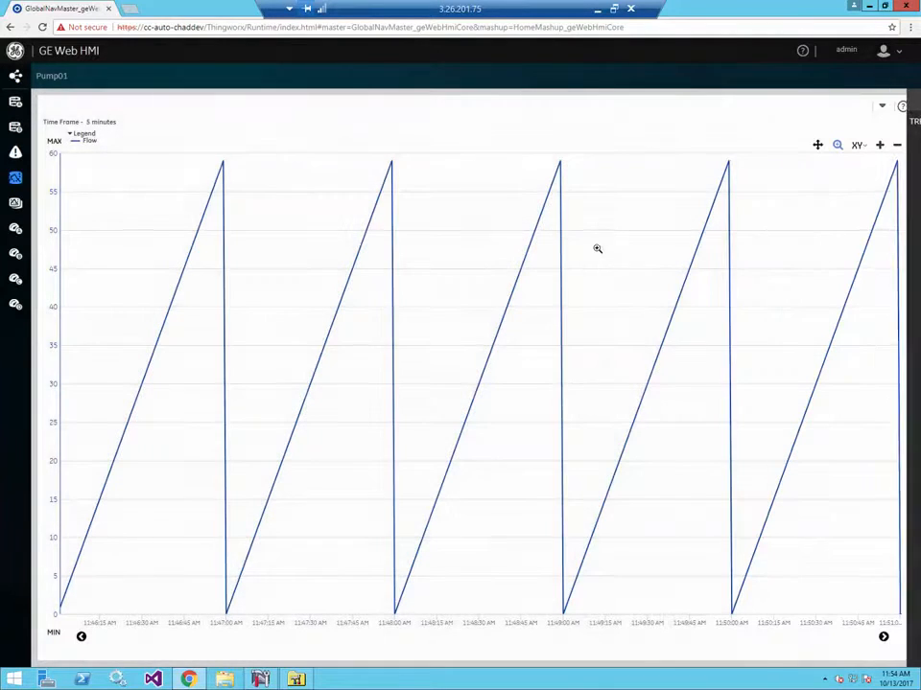
- Set the trend's zoom type to X and zoom in twice on the Flow curve to about 39 seconds around 11:48 AM
left_click(859, 147)
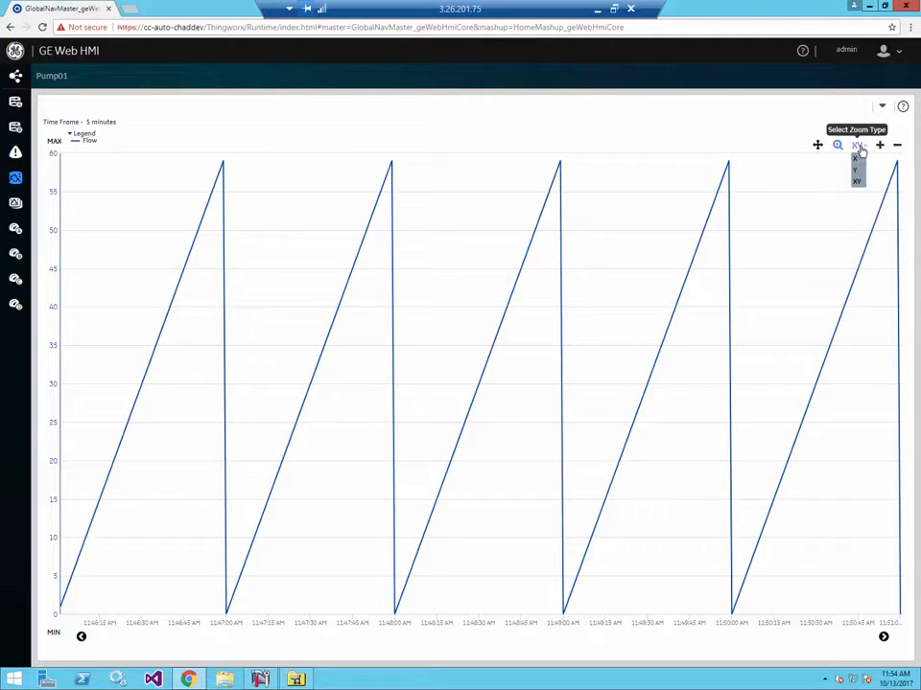
left_click(857, 159)
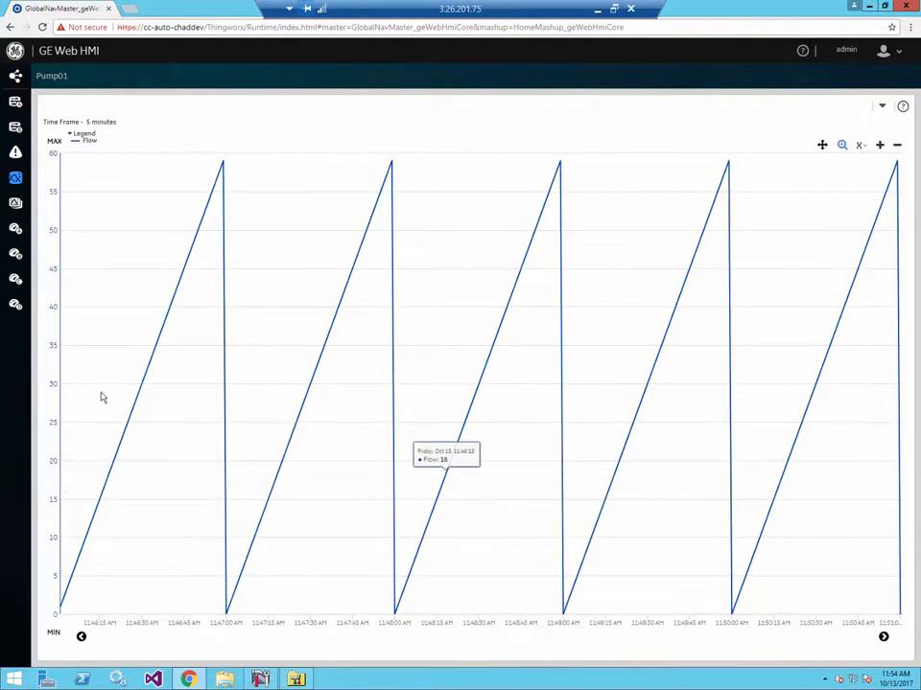
left_click_drag(257, 254, 582, 349)
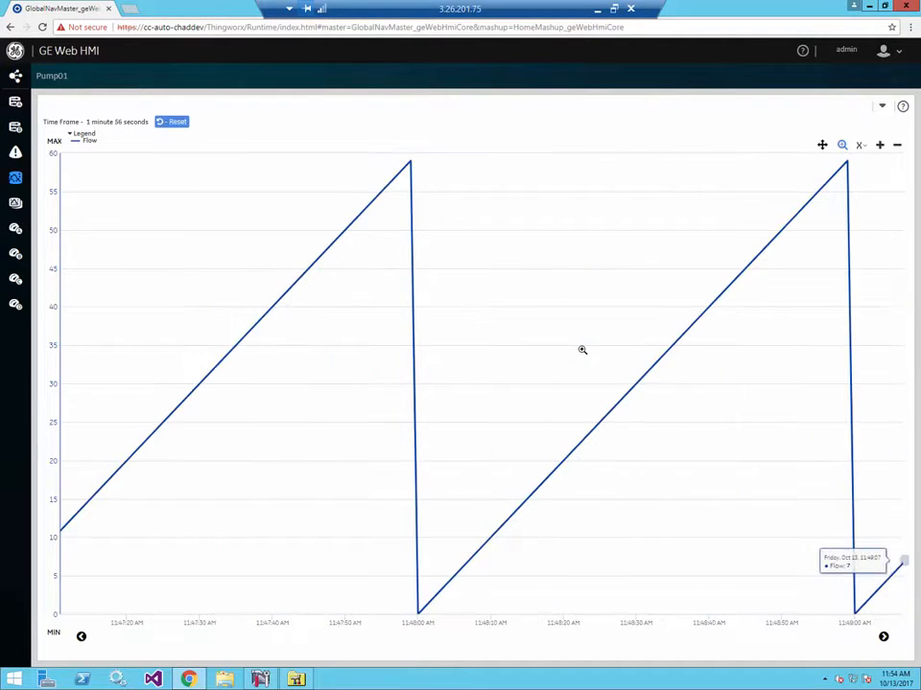
left_click_drag(367, 365, 645, 411)
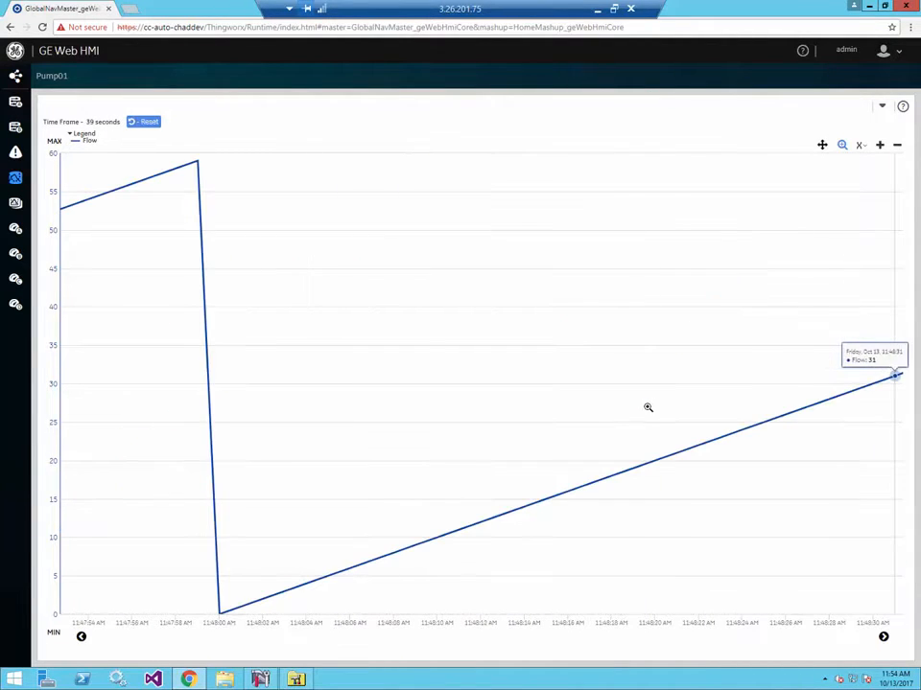
- Zoom the Flow trend out four times along the time axis and reset it to the 5-minute time frame
left_click(898, 148)
left_click(899, 151)
left_click(898, 150)
left_click(898, 151)
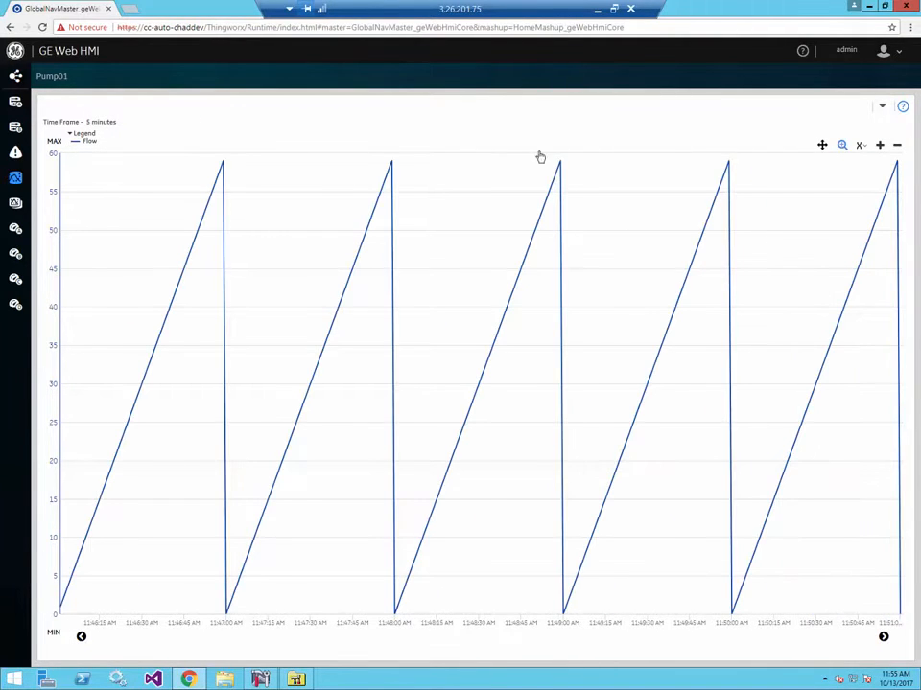
mouse_move(309, 180)
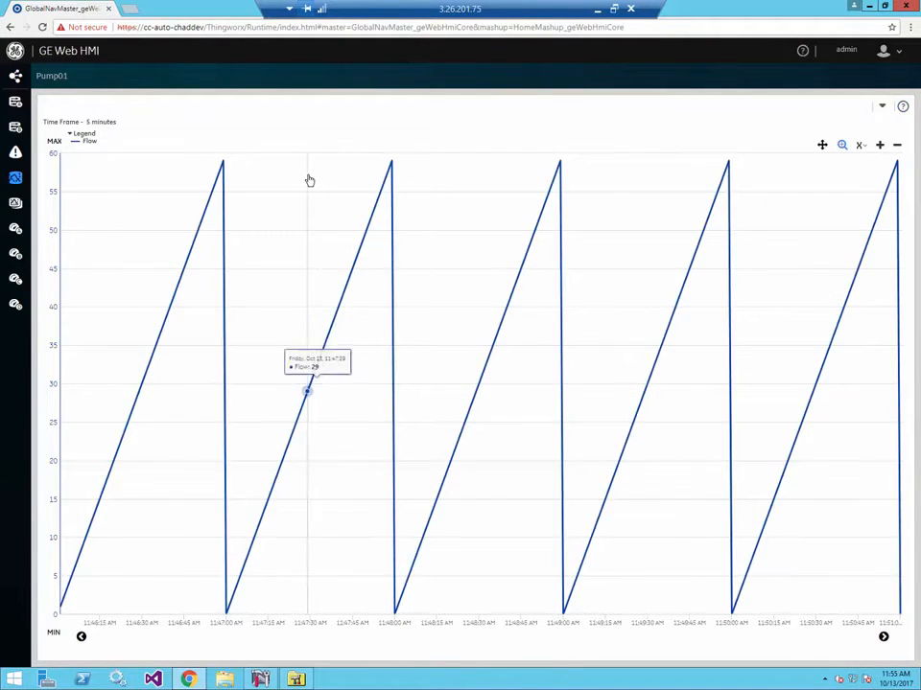